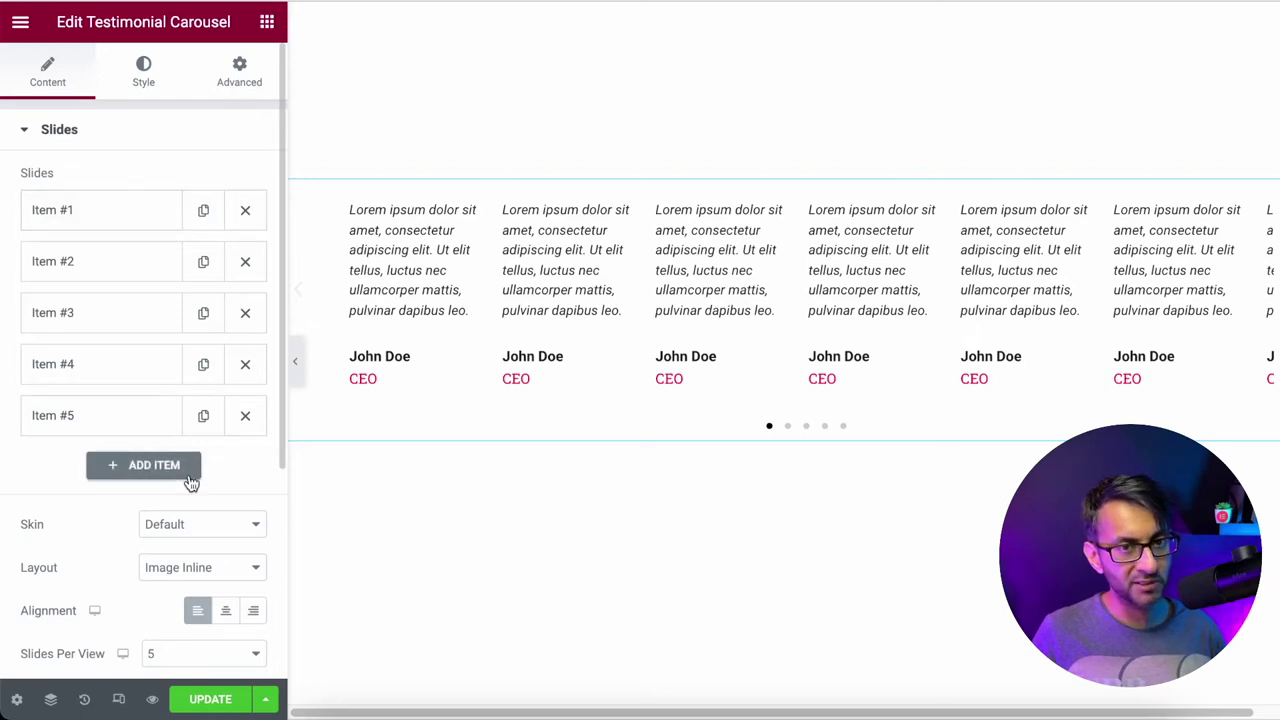
Step: Try two slides per view on the carousel, then return it to five
scroll(188, 485, down, 2)
click(177, 515)
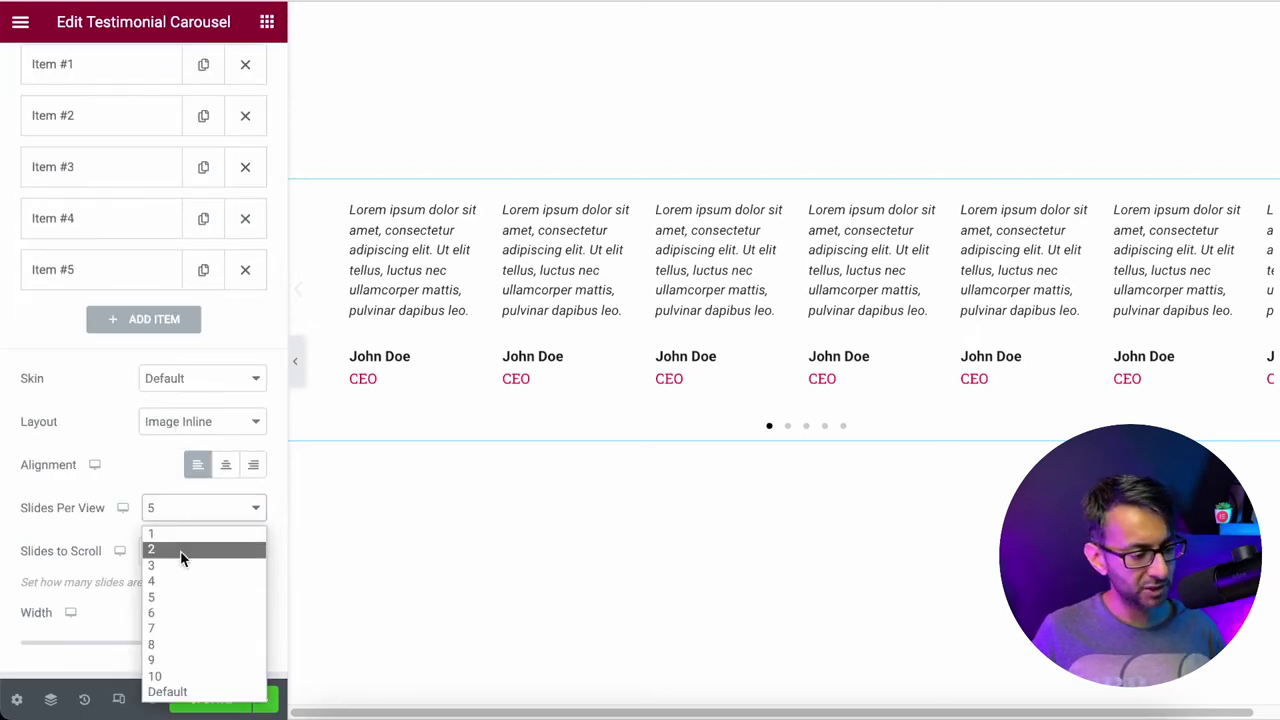
click(183, 549)
click(190, 520)
click(191, 597)
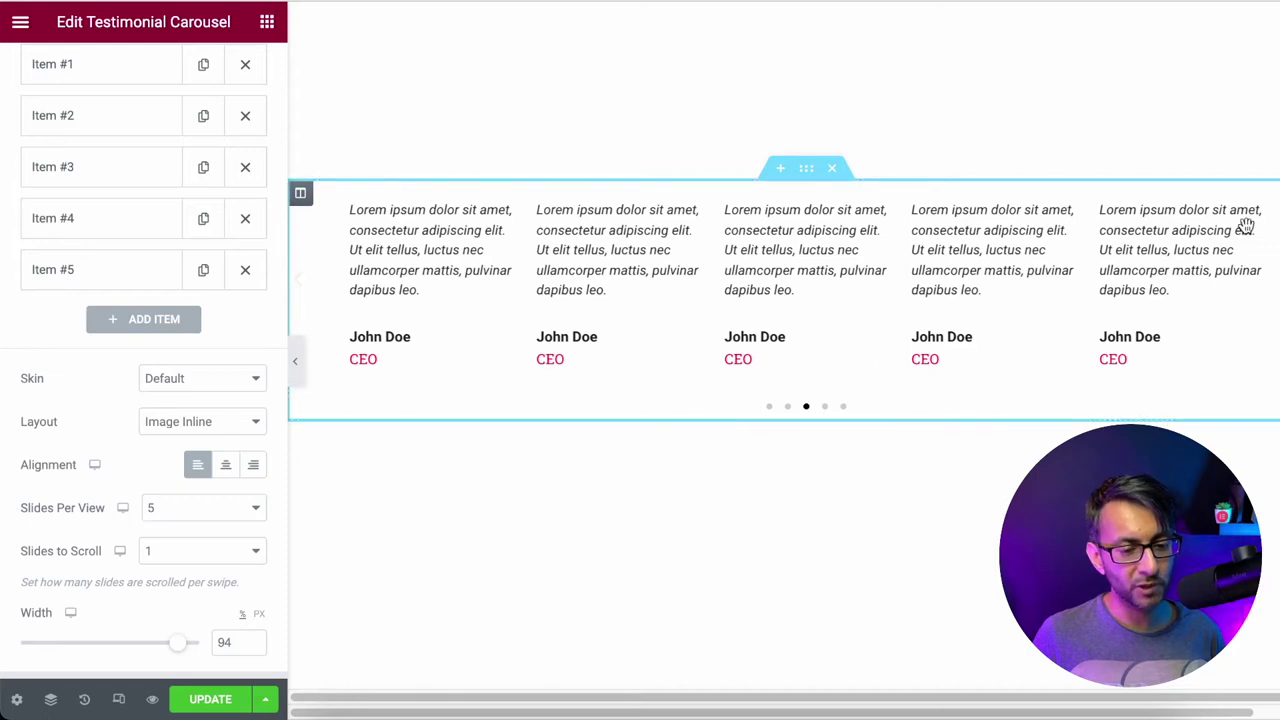
Step: Set the carousel's right and left margins to -20 on the Advanced tab
scroll(251, 157, up, 3)
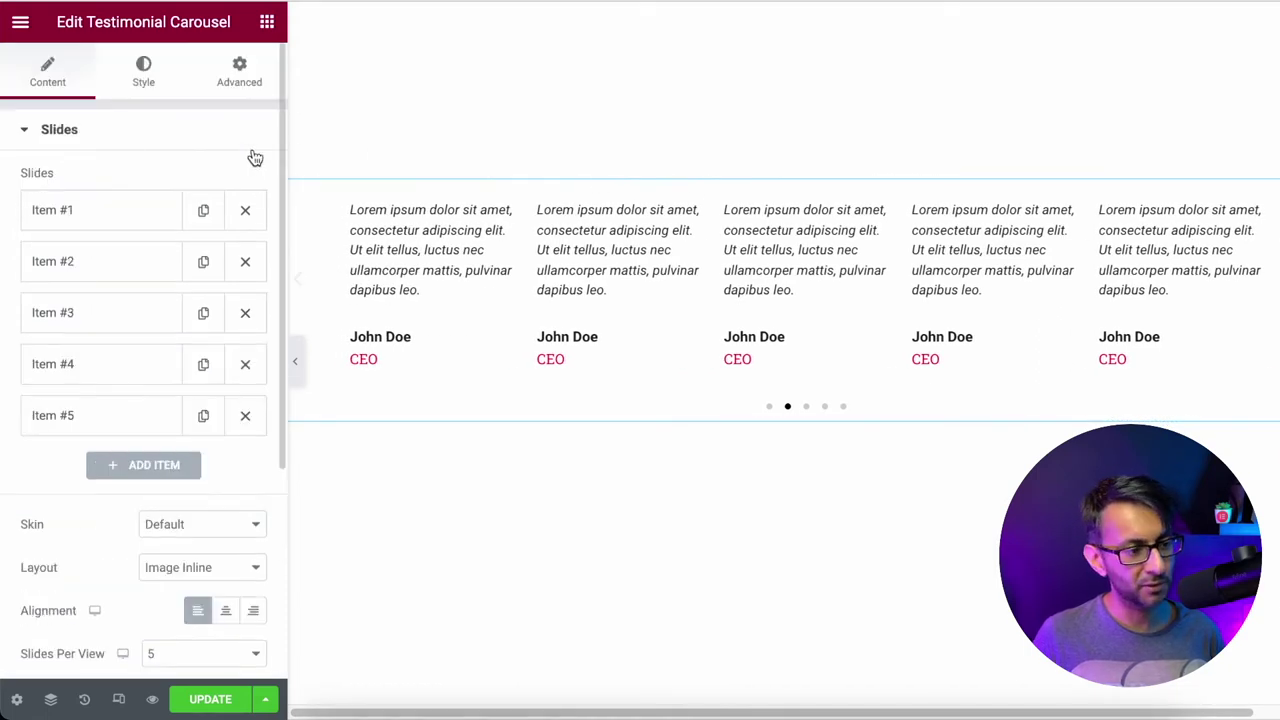
click(240, 78)
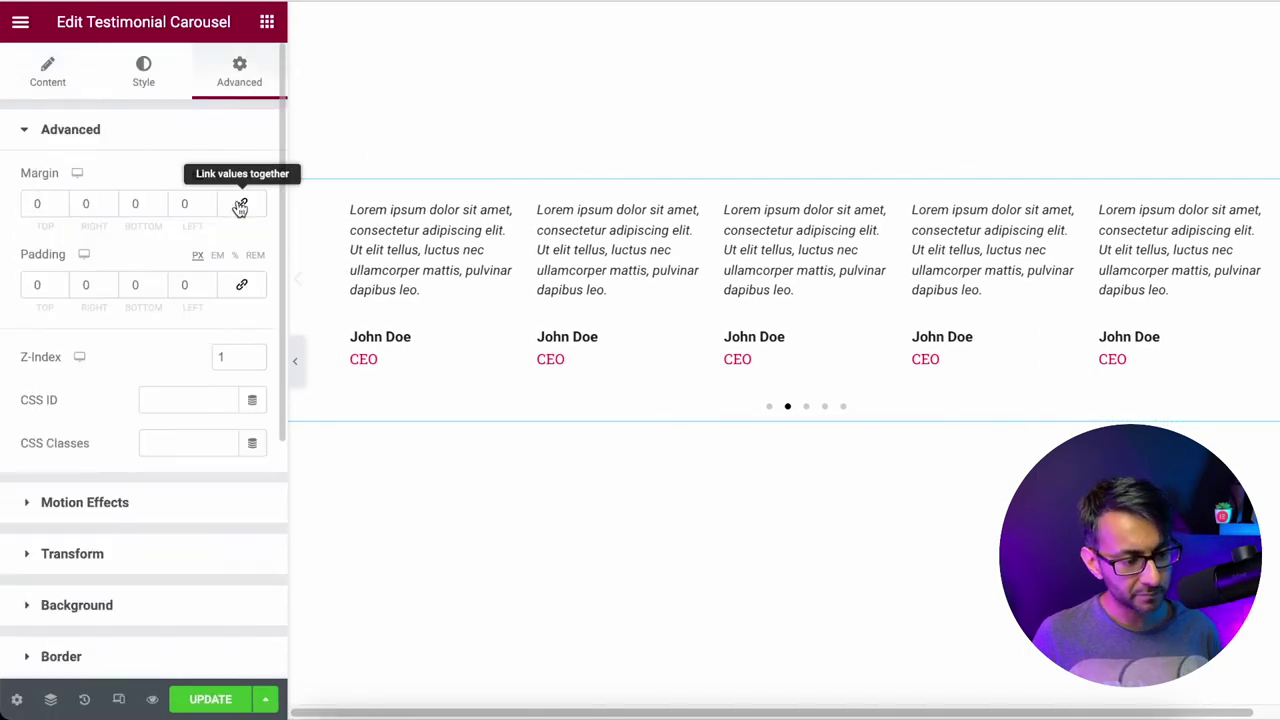
click(109, 203)
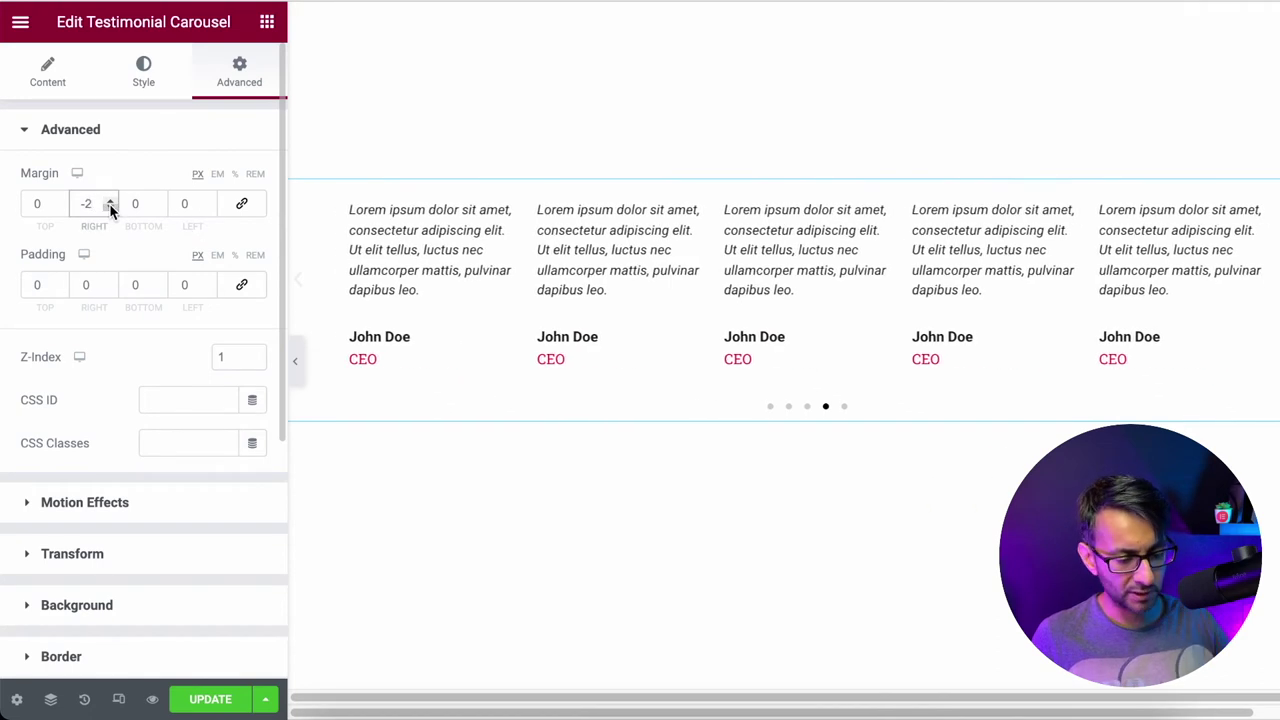
text(-20)
click(204, 205)
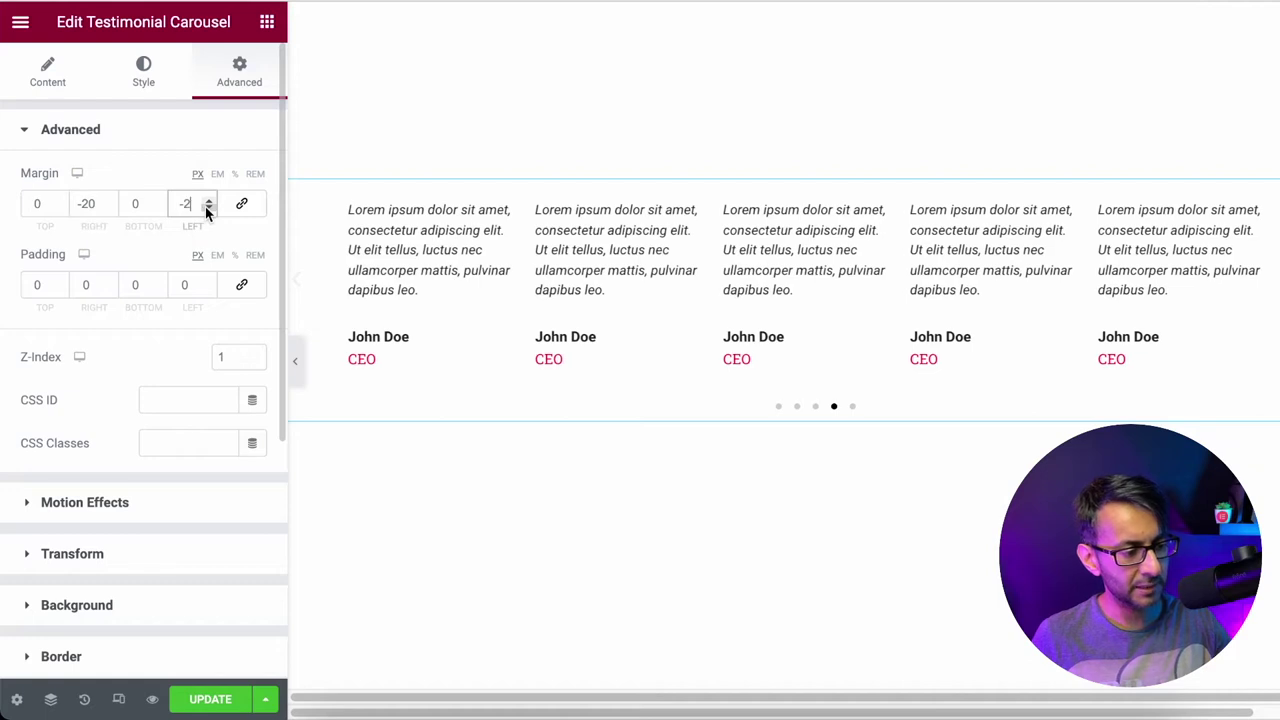
text(-20)
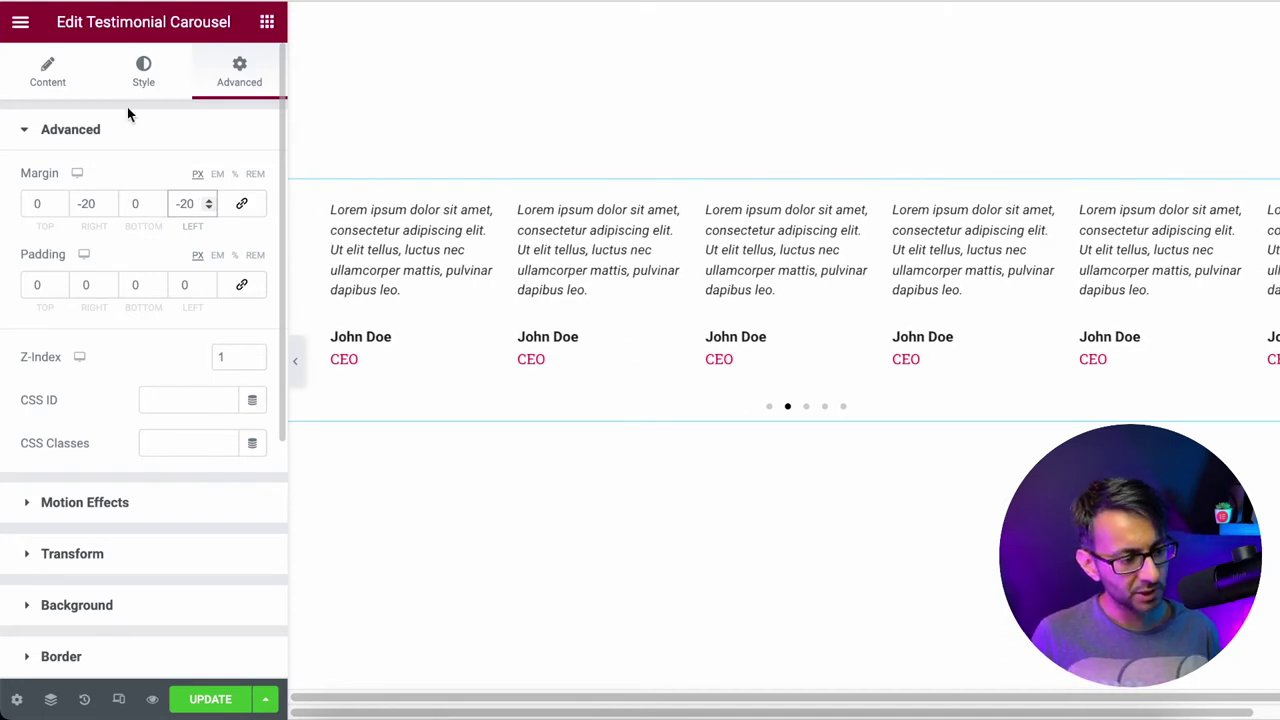
Step: Reset both carousel margins to 0 and select the surrounding section
click(135, 203)
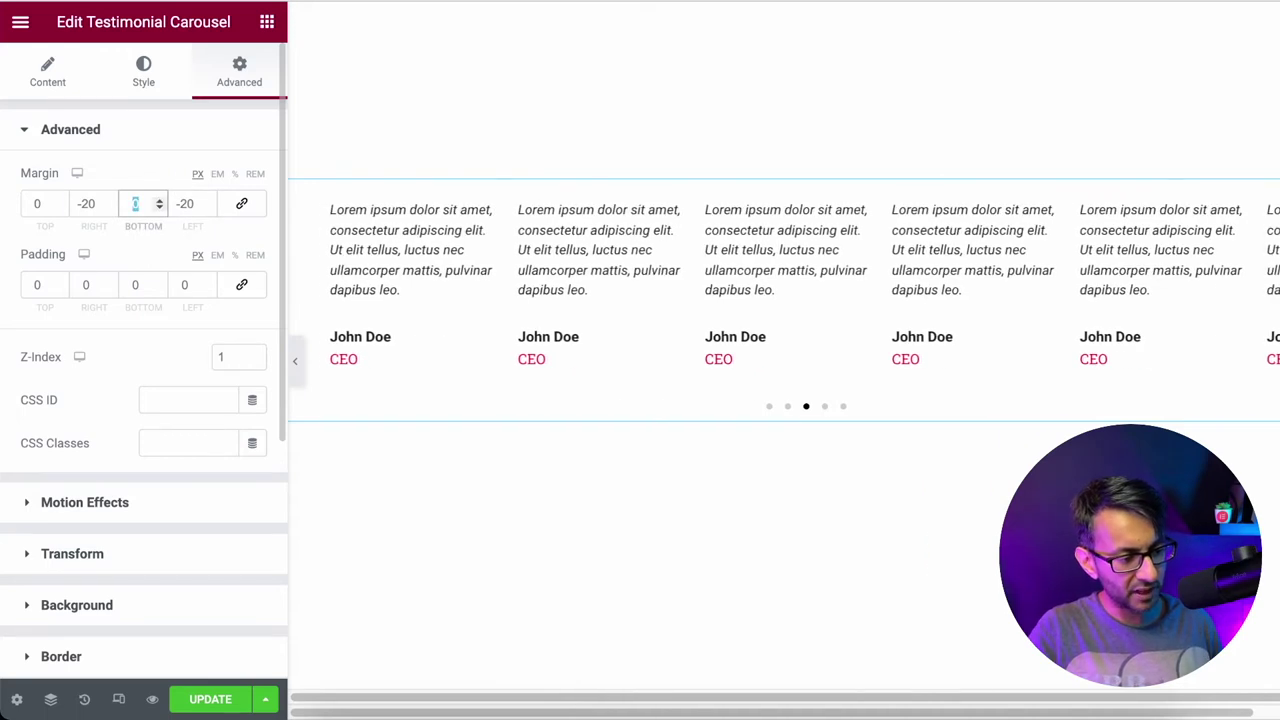
key(shift+Tab)
text(0)
key(Tab)
key(Tab)
text(0)
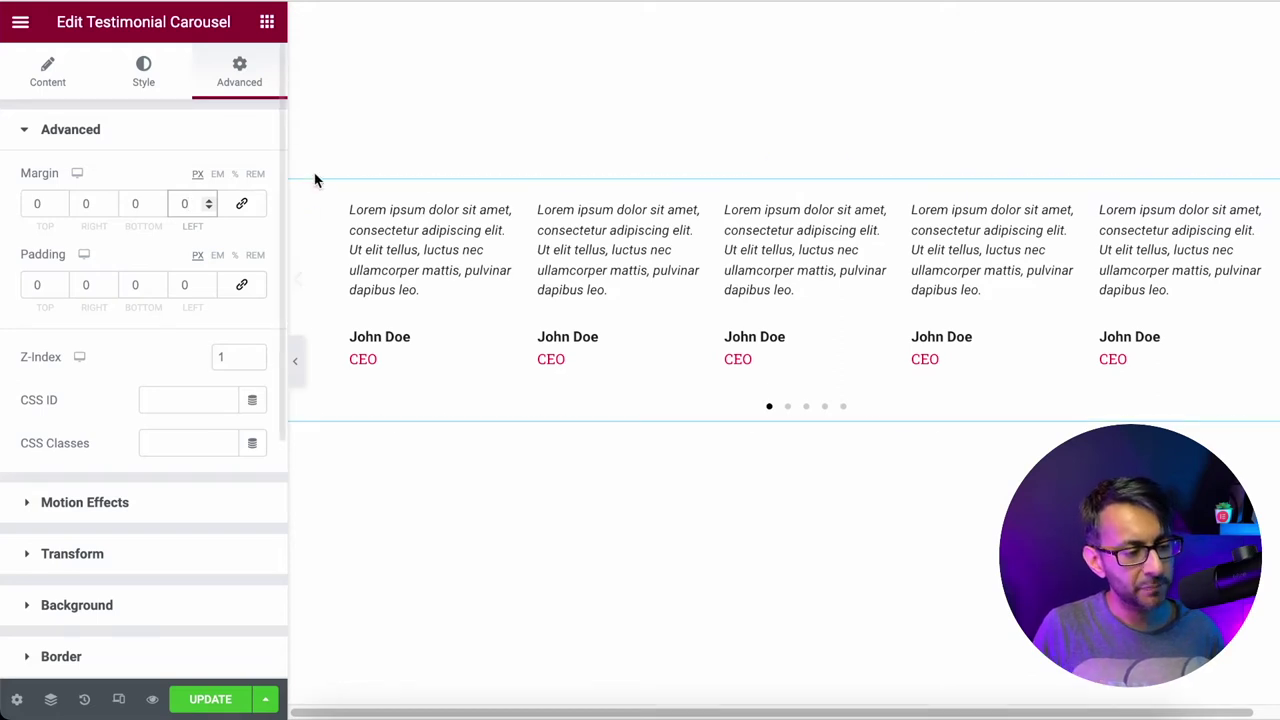
click(807, 169)
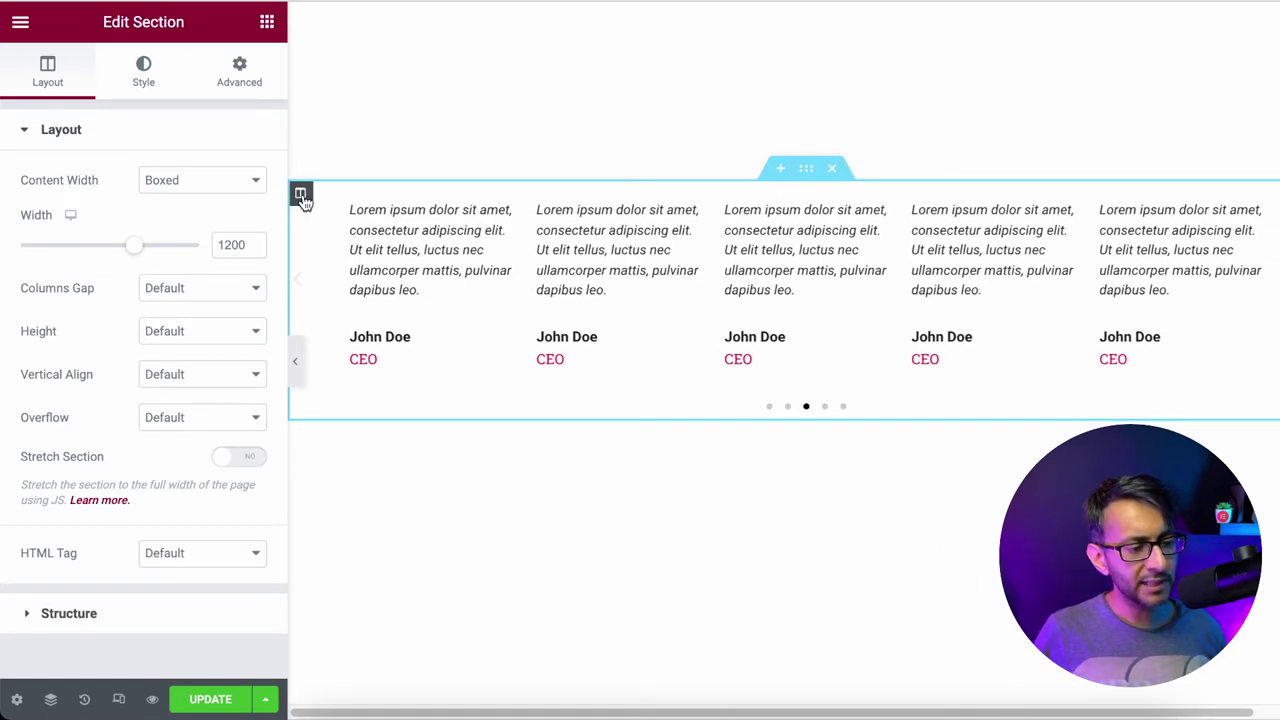
right_click(300, 194)
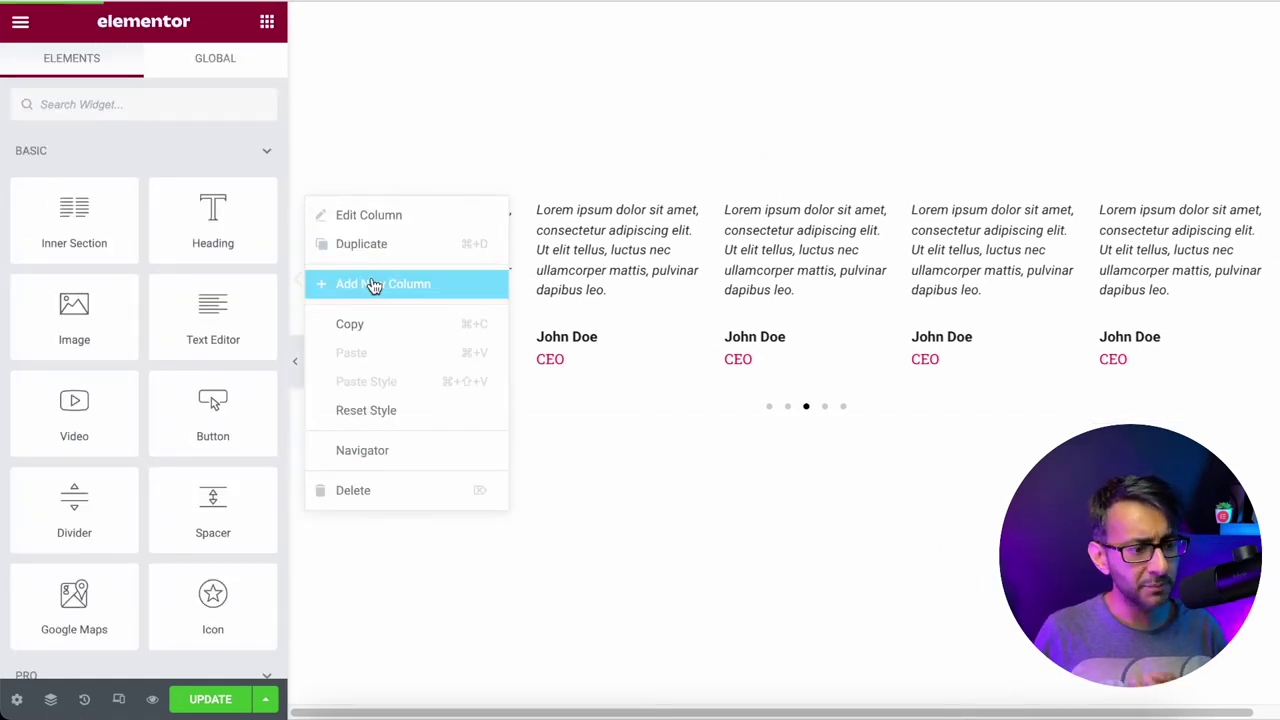
Step: Add a new empty column, move it left of the carousel, and set its width to 10%
click(379, 284)
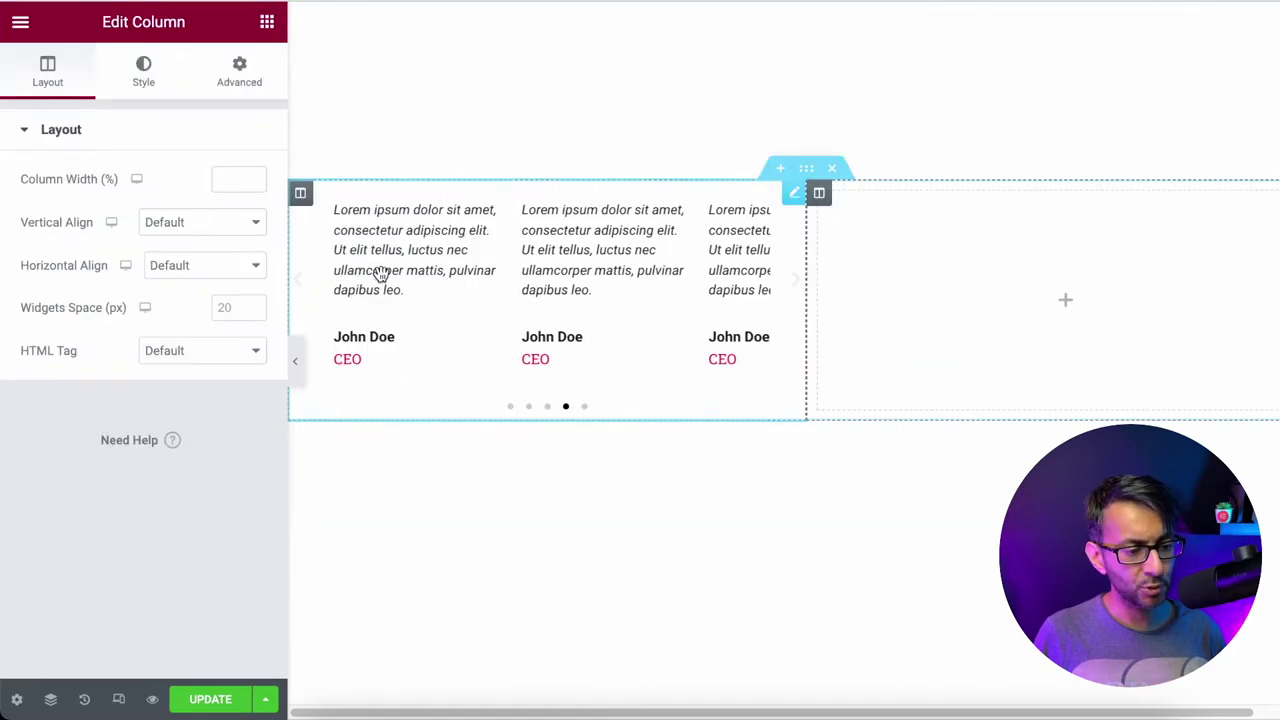
drag(820, 191, 320, 240)
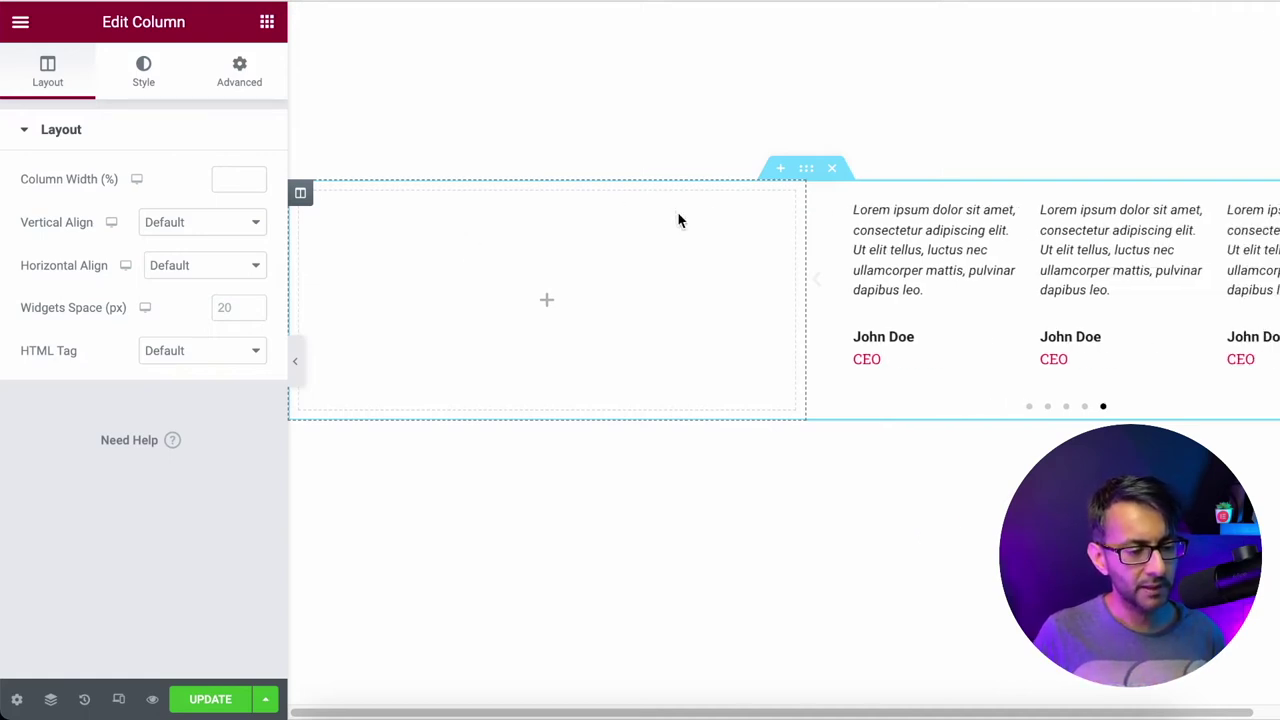
click(236, 80)
click(76, 83)
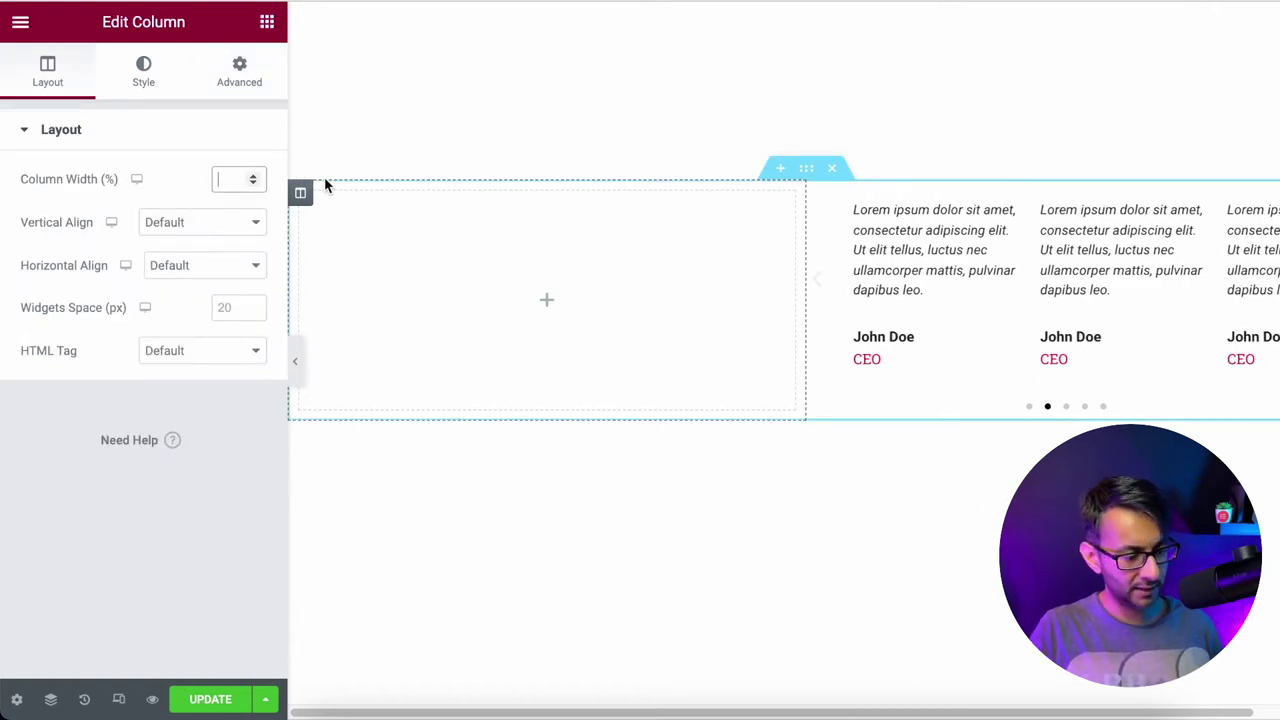
text(10)
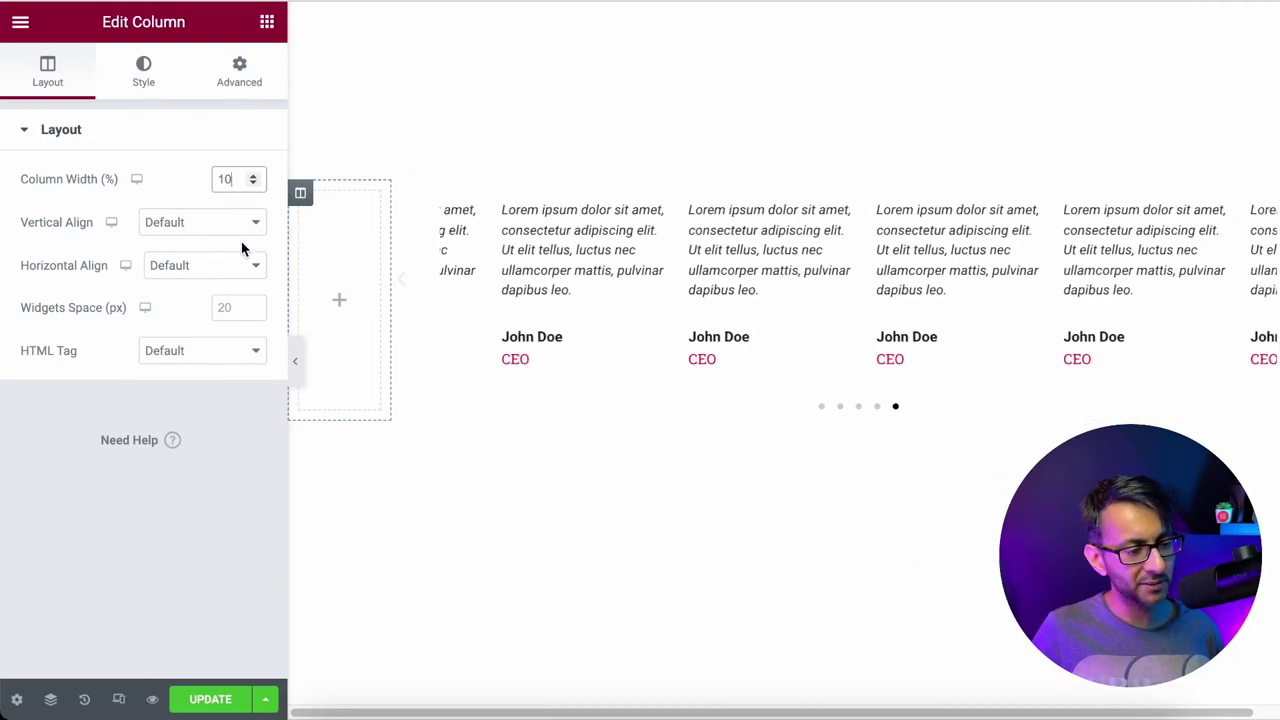
Step: Drag an Image widget into the empty left column and insert the plain white Media Library image
click(268, 27)
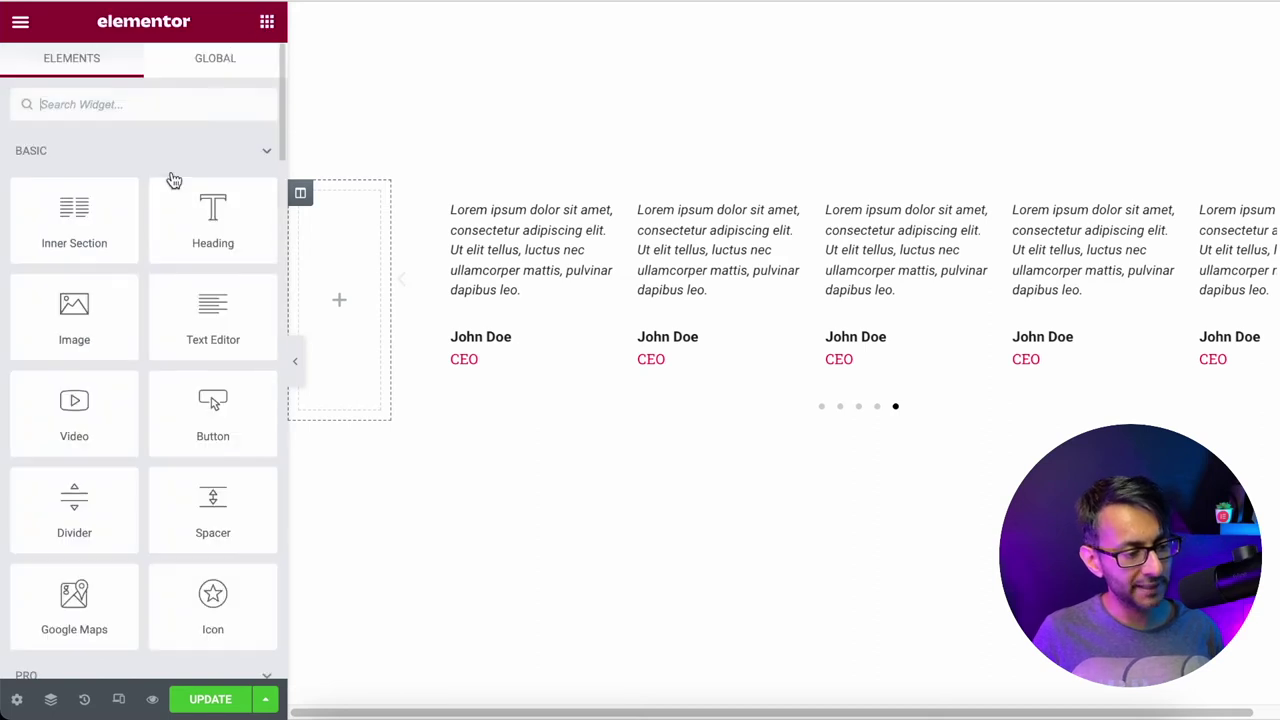
drag(68, 333, 359, 316)
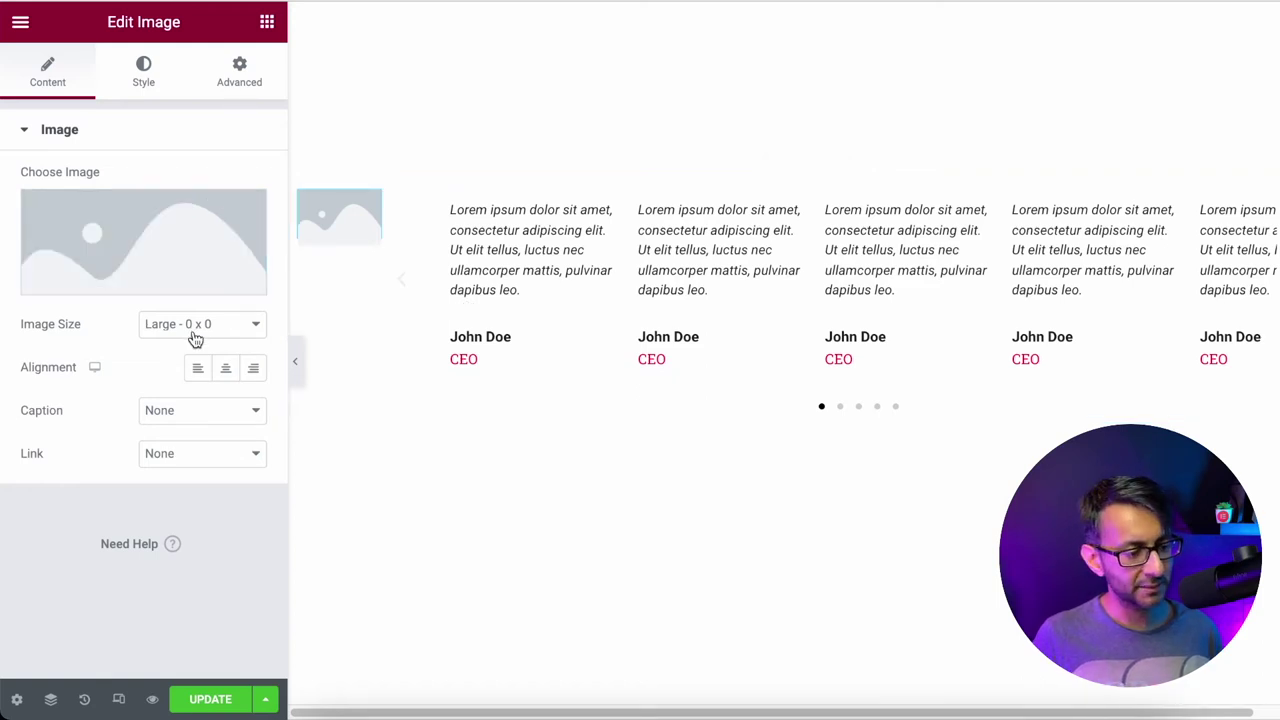
click(155, 238)
click(309, 249)
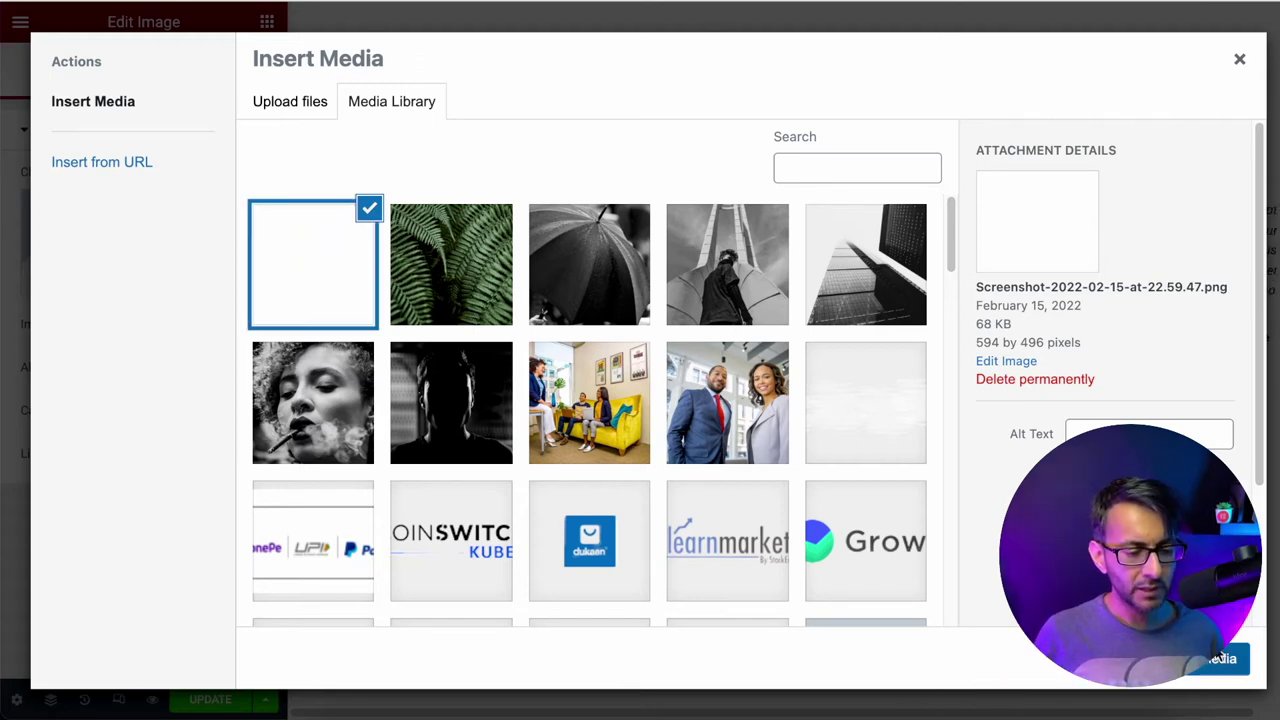
click(1219, 656)
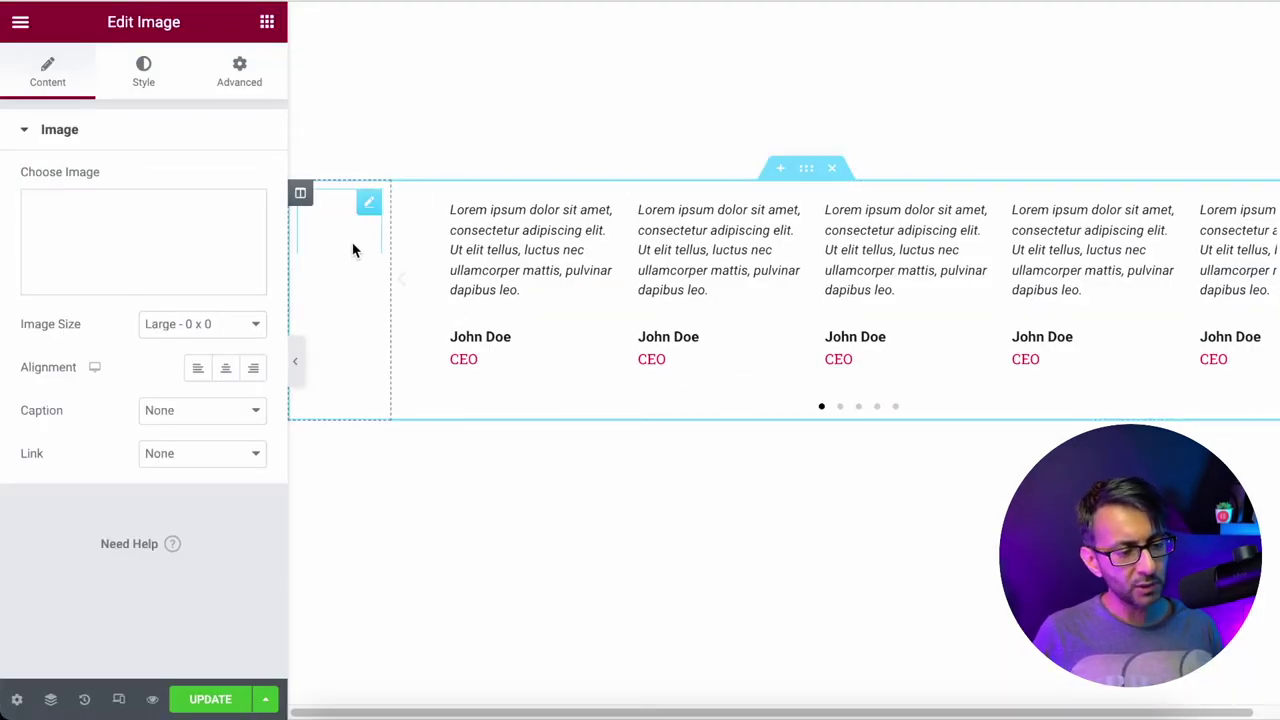
Step: Set the side image's size to Full
click(219, 336)
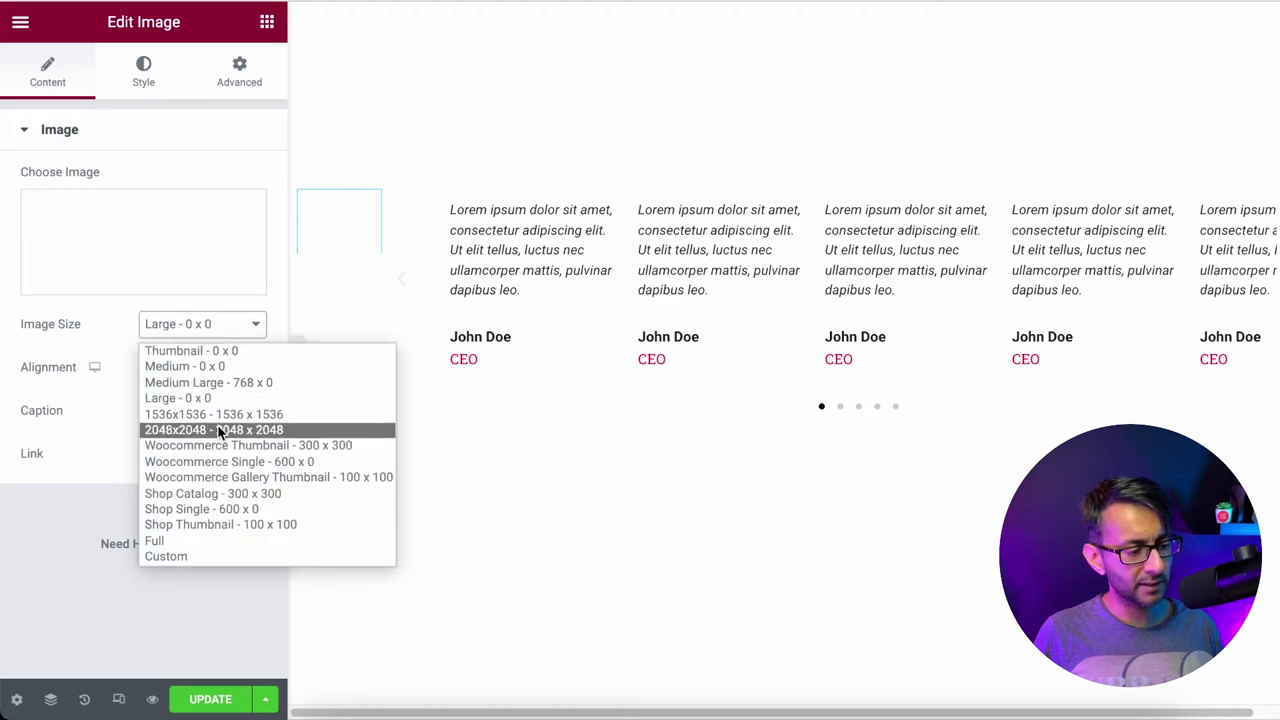
click(232, 540)
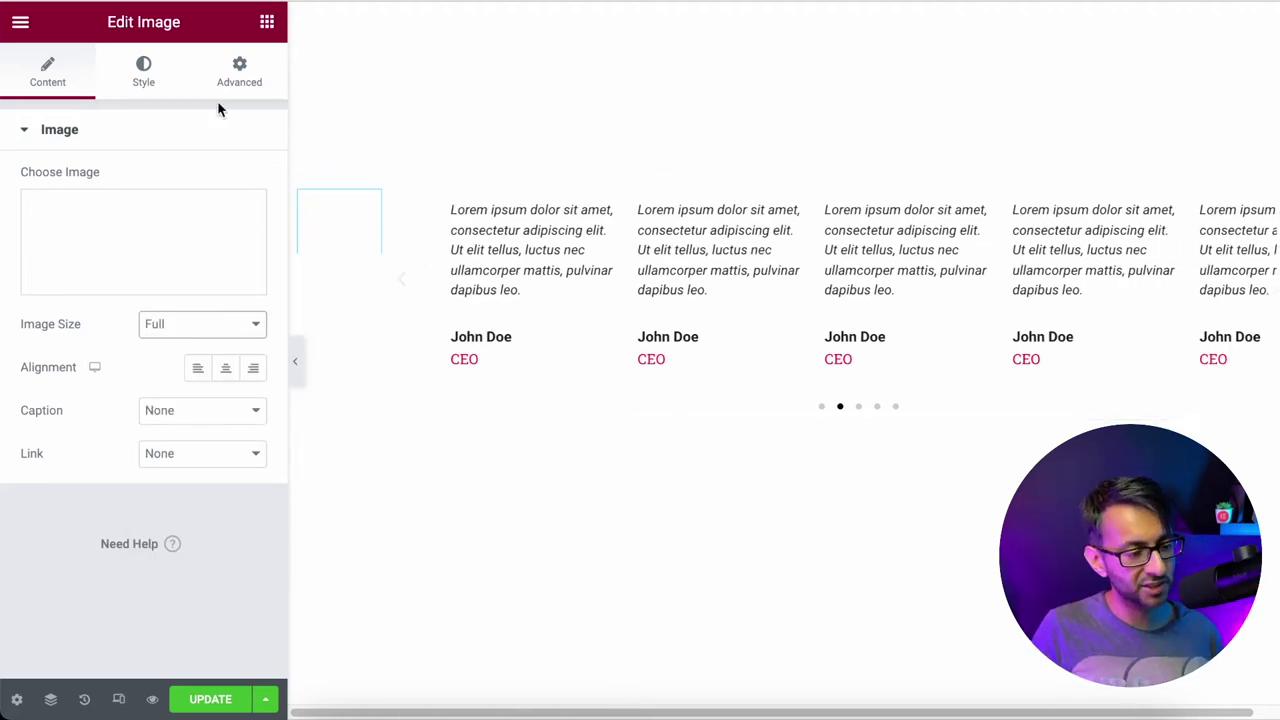
click(145, 78)
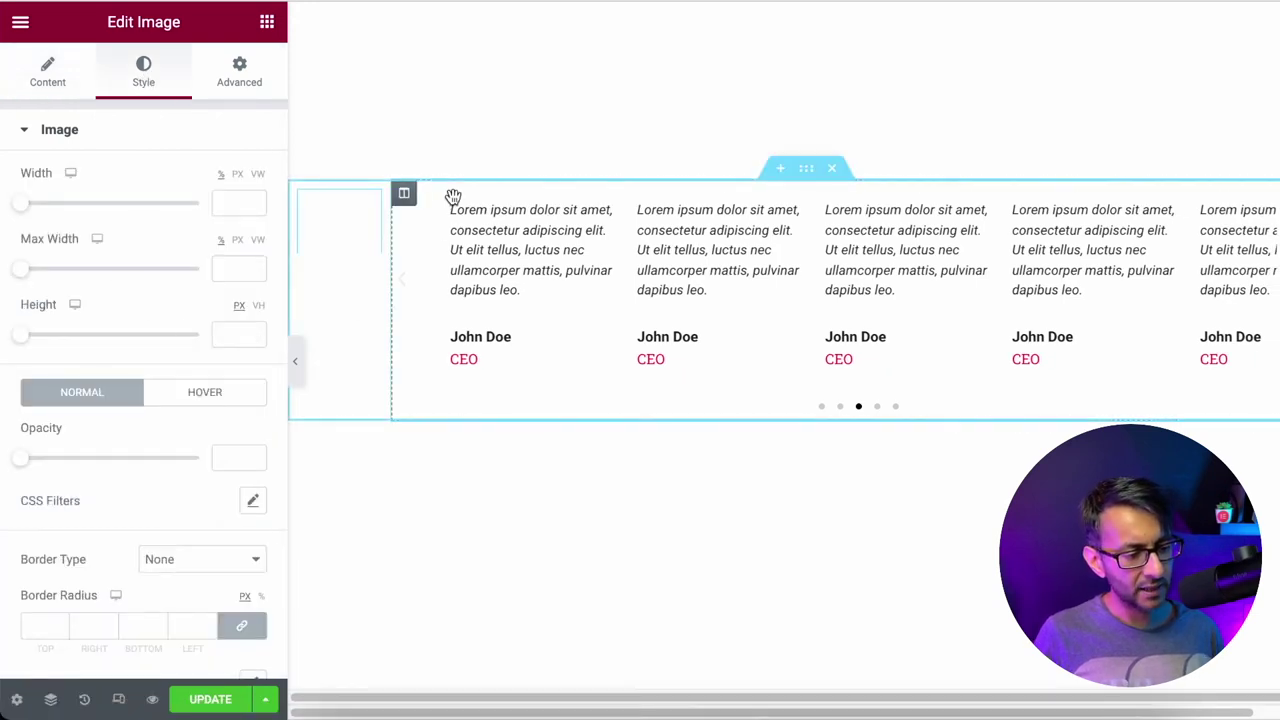
Step: Take a region screenshot of the blank carousel area and set the image height to 240 px
key(super+shift+5)
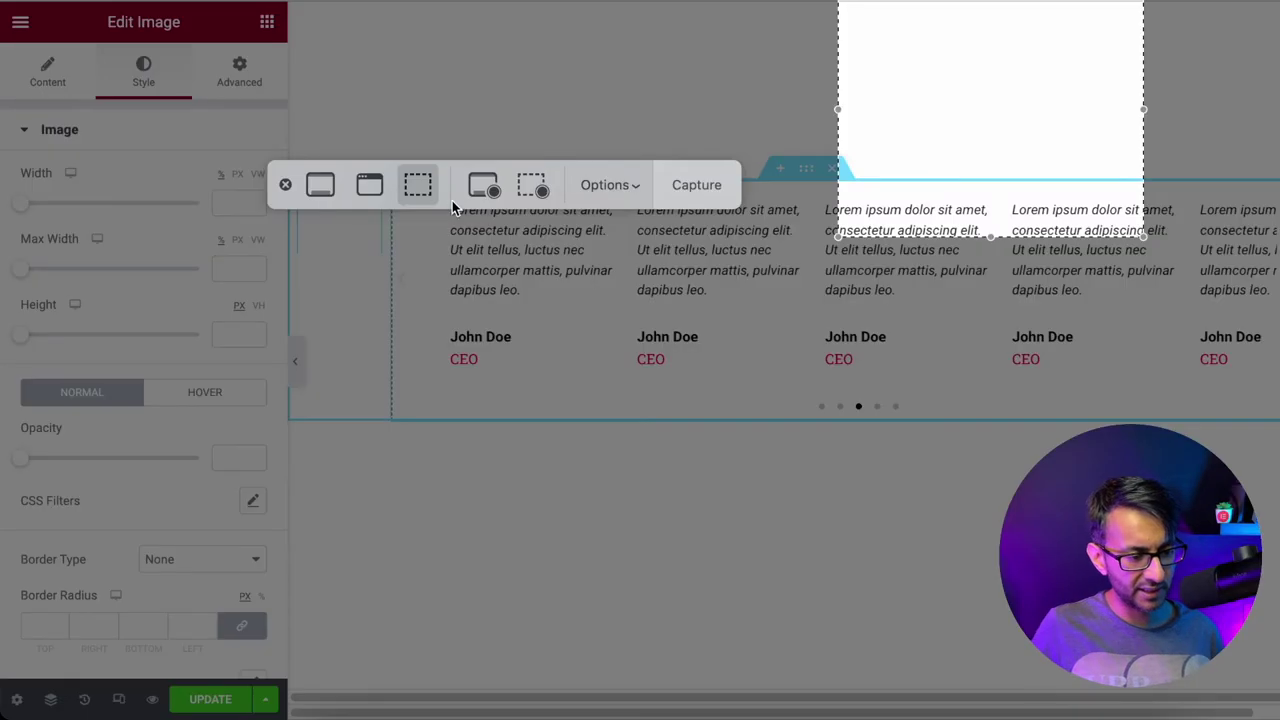
drag(1074, 80, 774, 270)
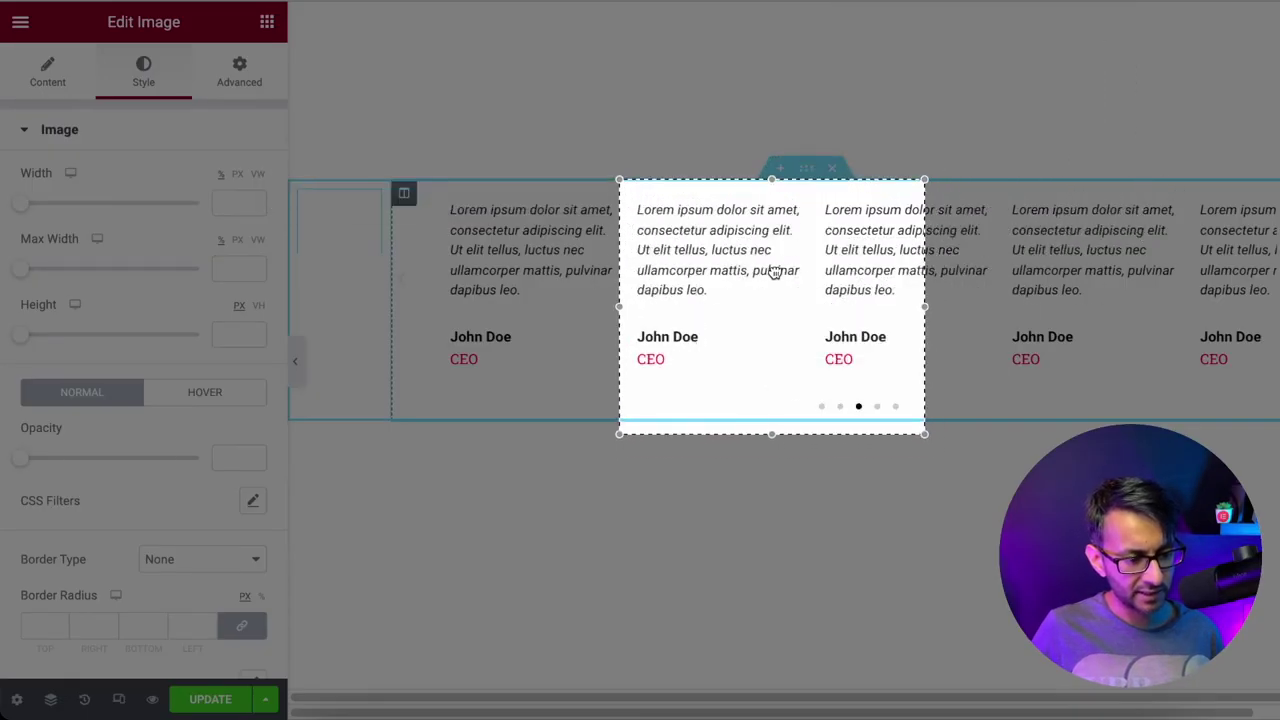
drag(773, 432, 780, 416)
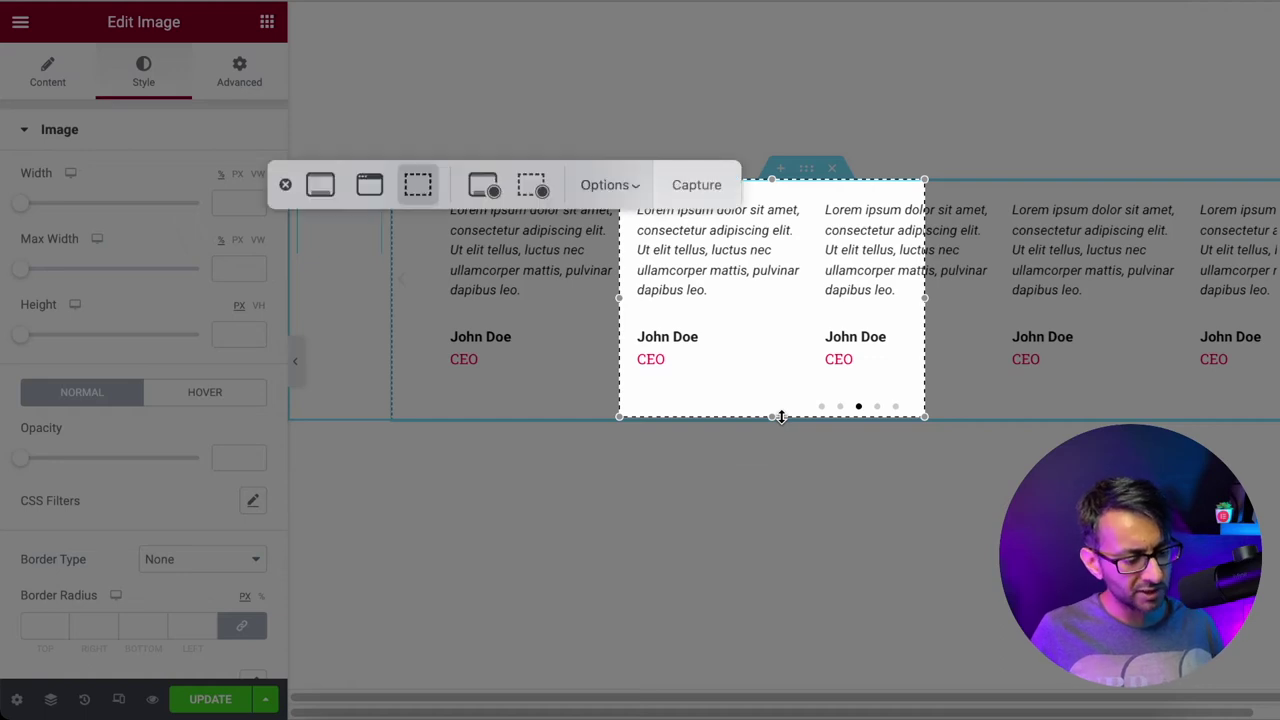
key(Return)
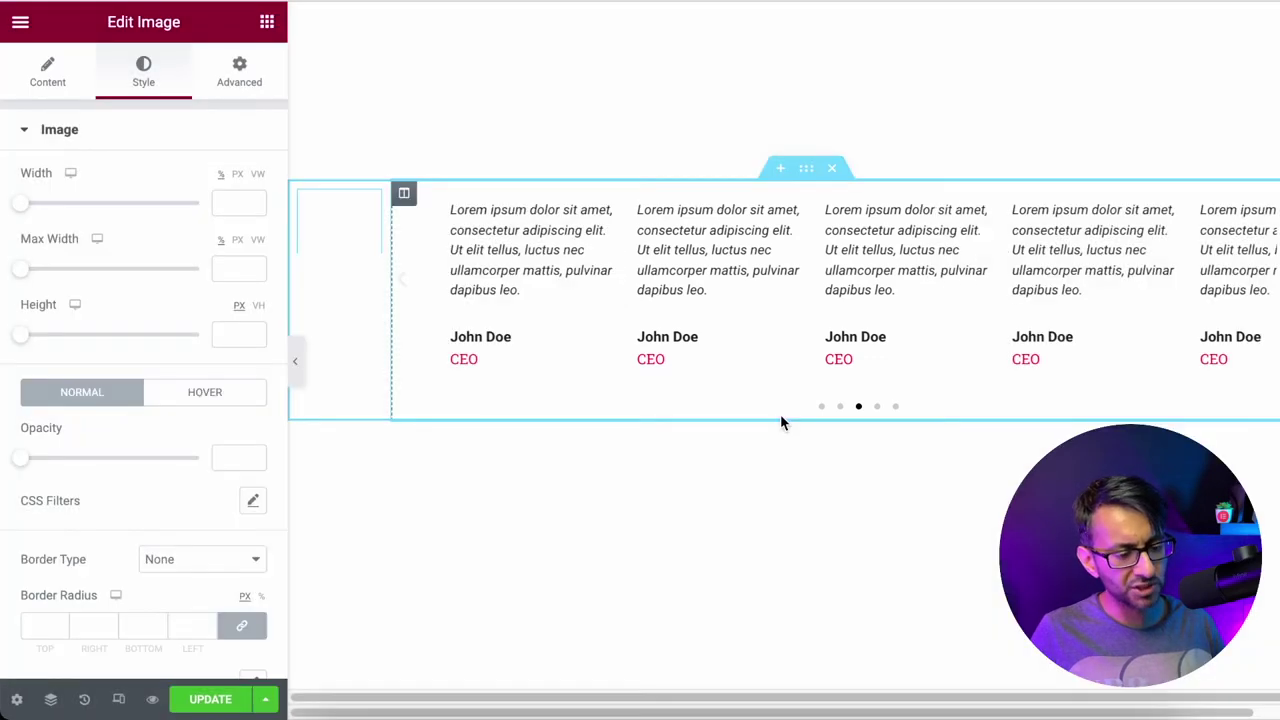
click(231, 332)
text(240)
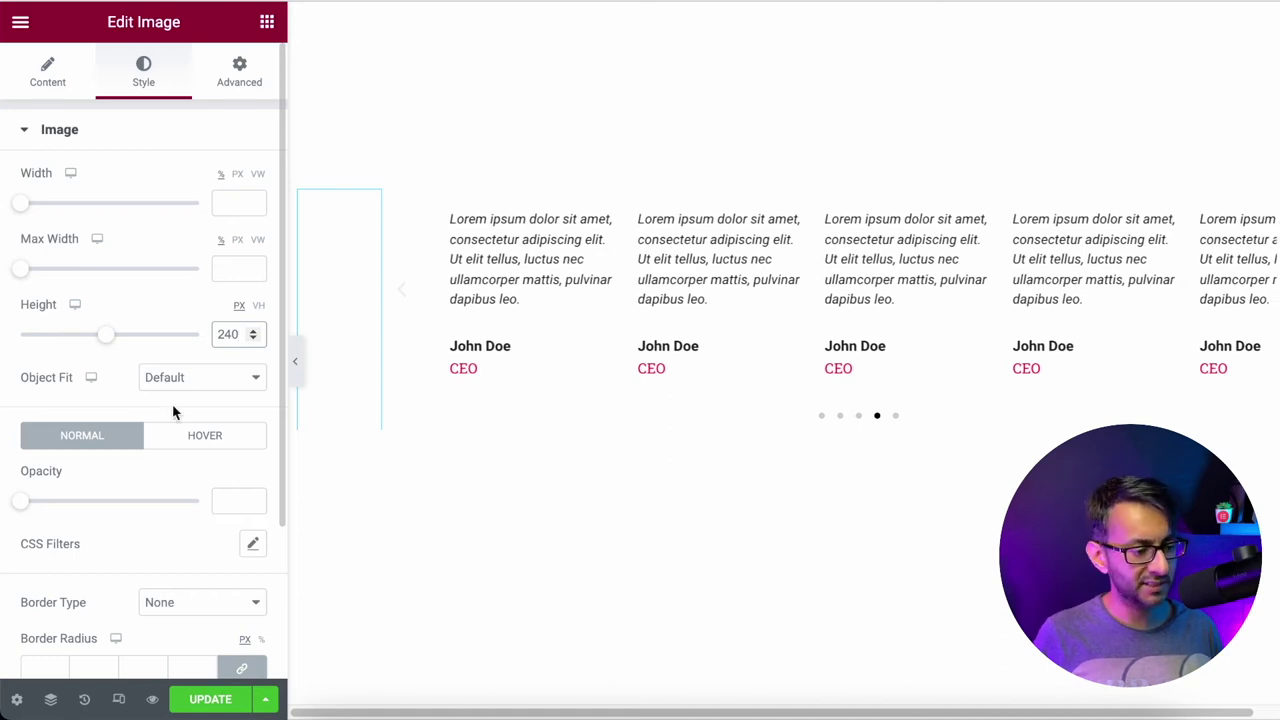
Step: Set the side image's Object Fit to Cover
click(194, 386)
click(205, 433)
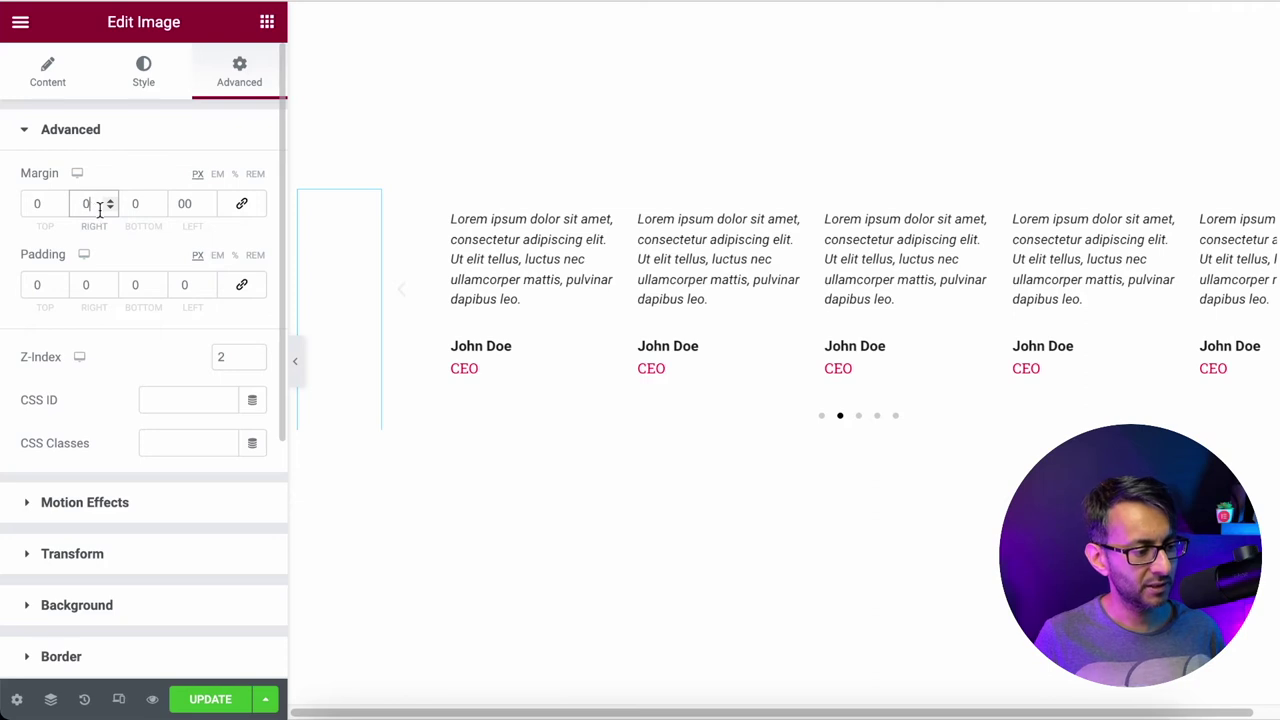
text(-11)
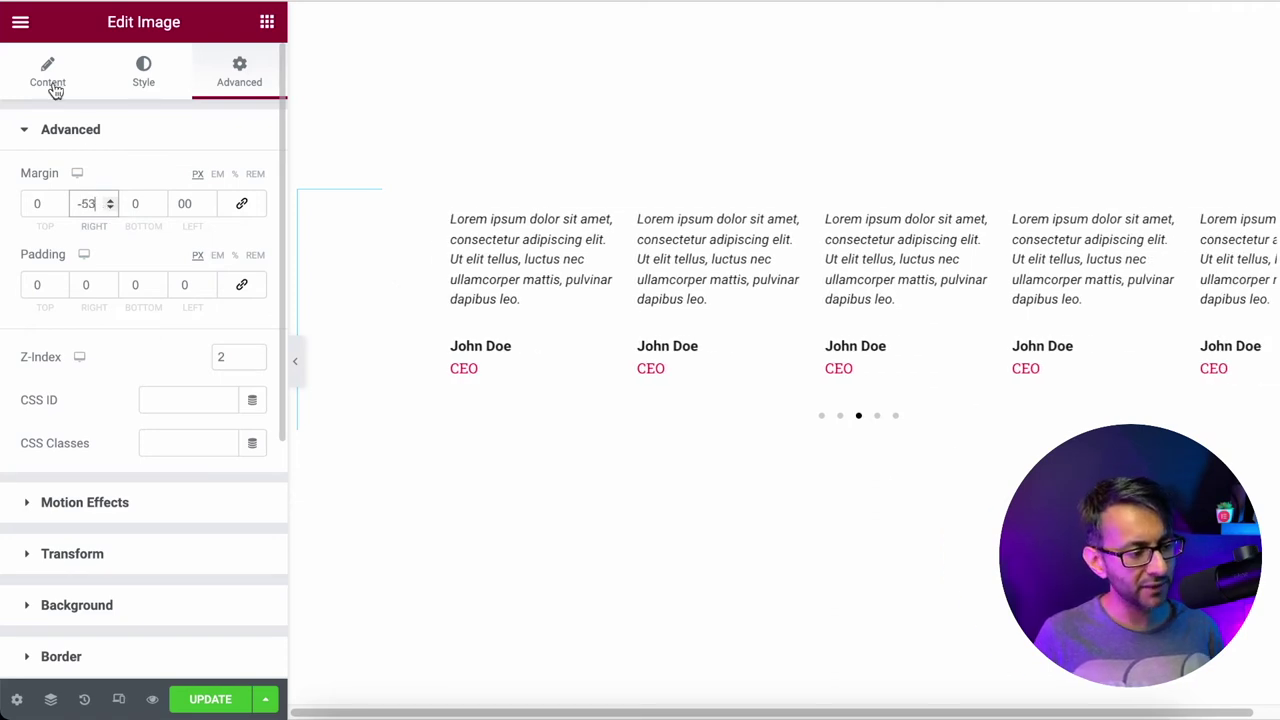
click(20, 21)
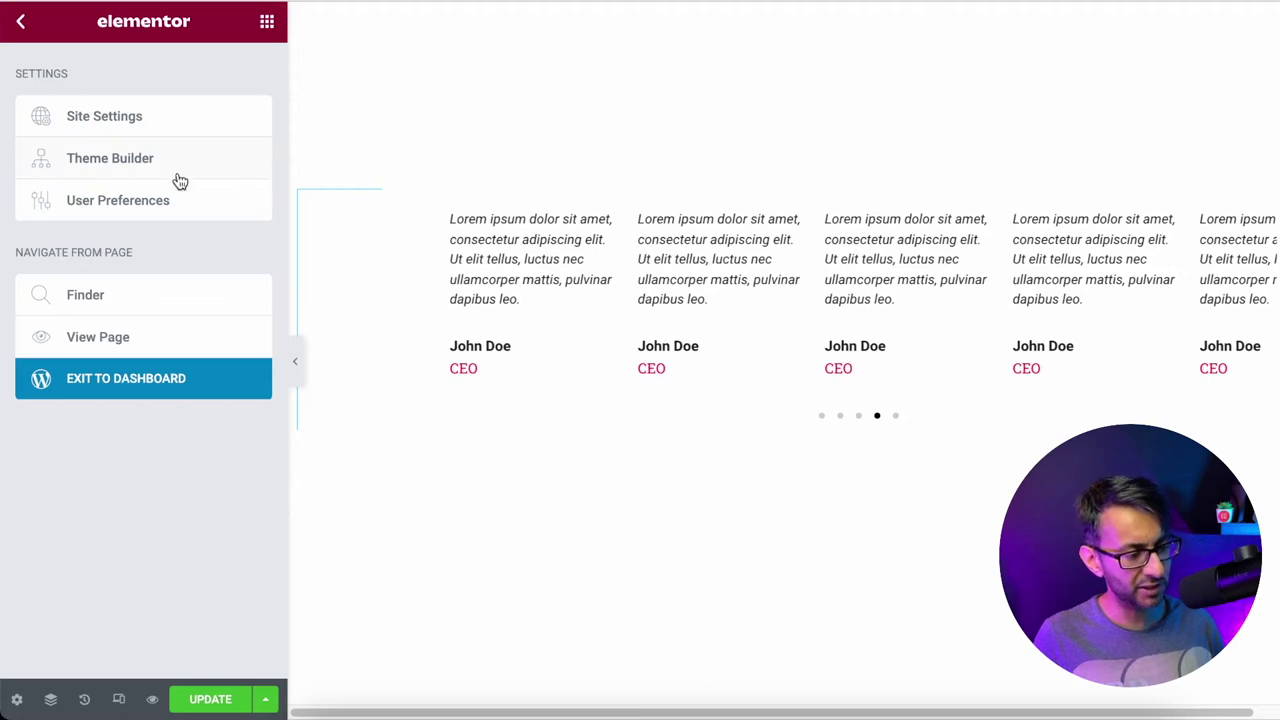
Step: Swap in the fern photo and give the image a -140 px right margin
click(367, 317)
click(140, 62)
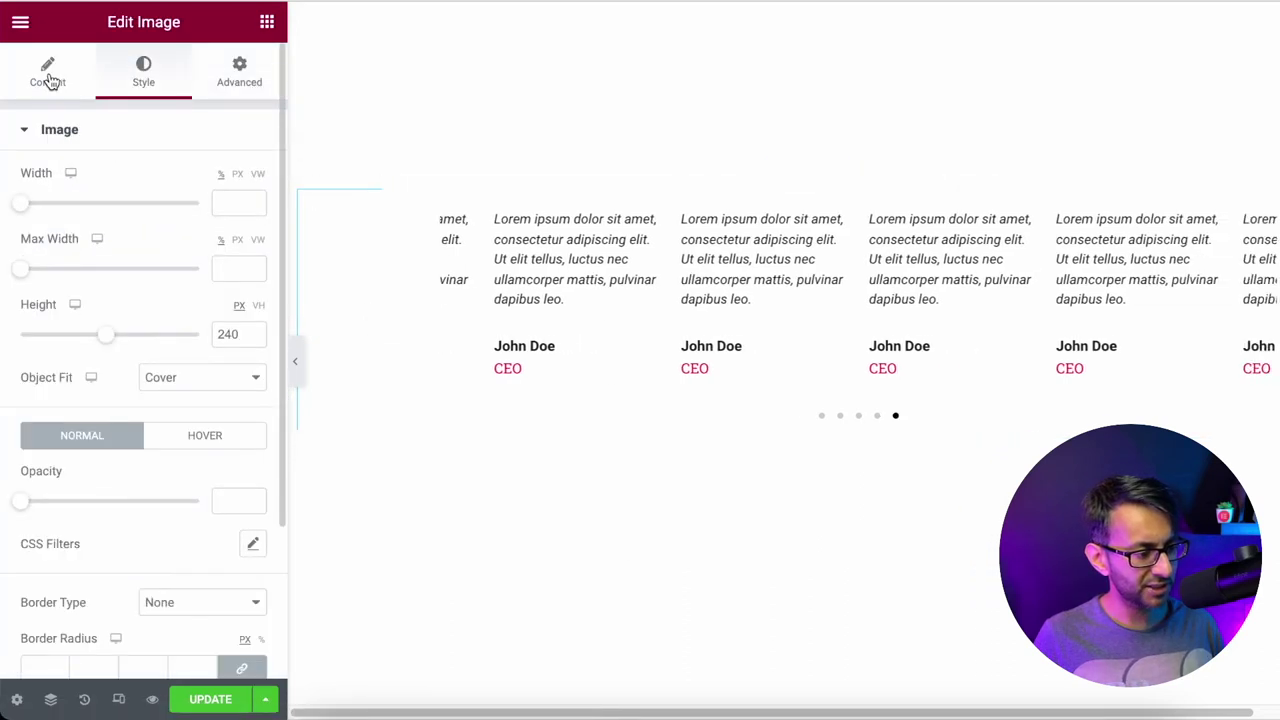
click(48, 75)
click(91, 220)
click(451, 255)
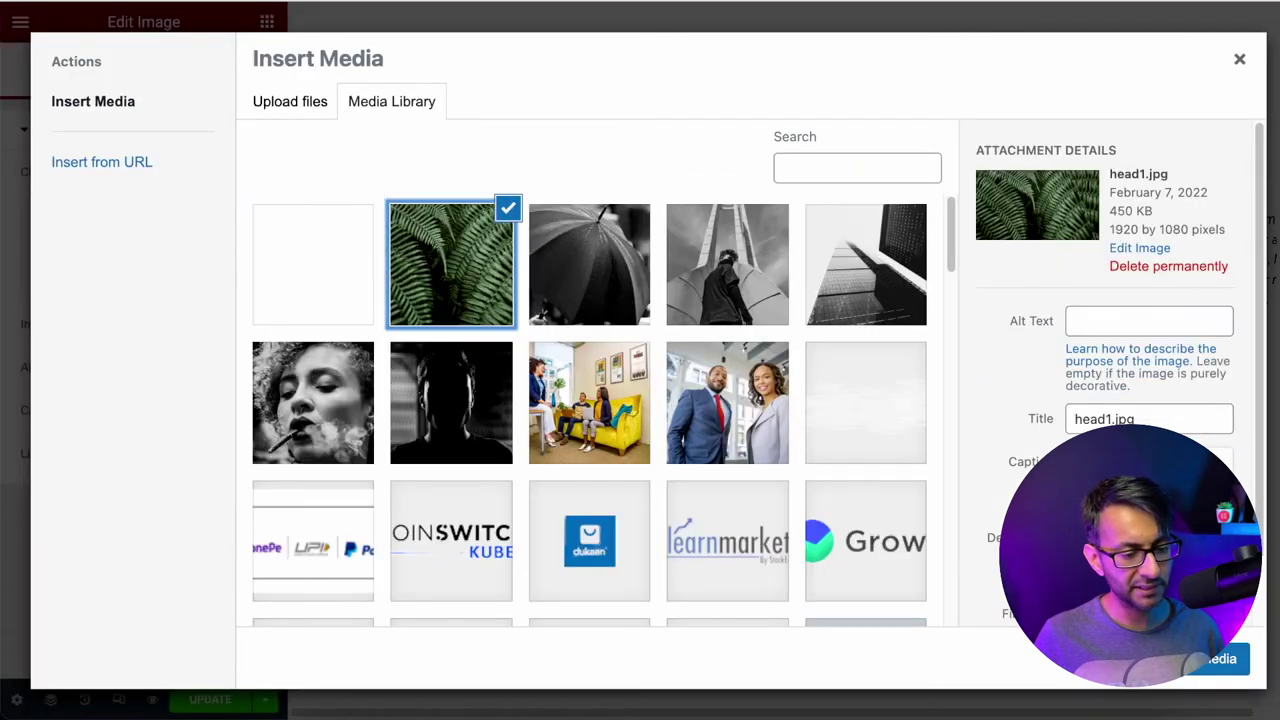
click(1220, 658)
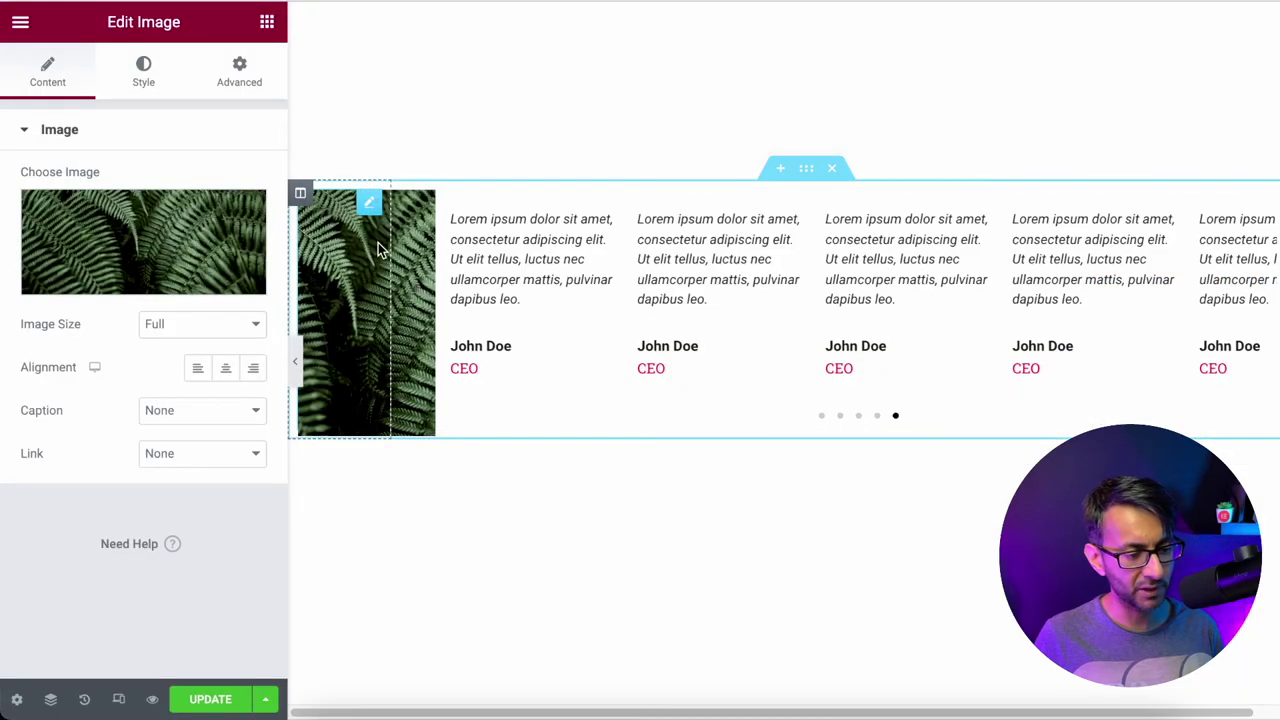
click(240, 75)
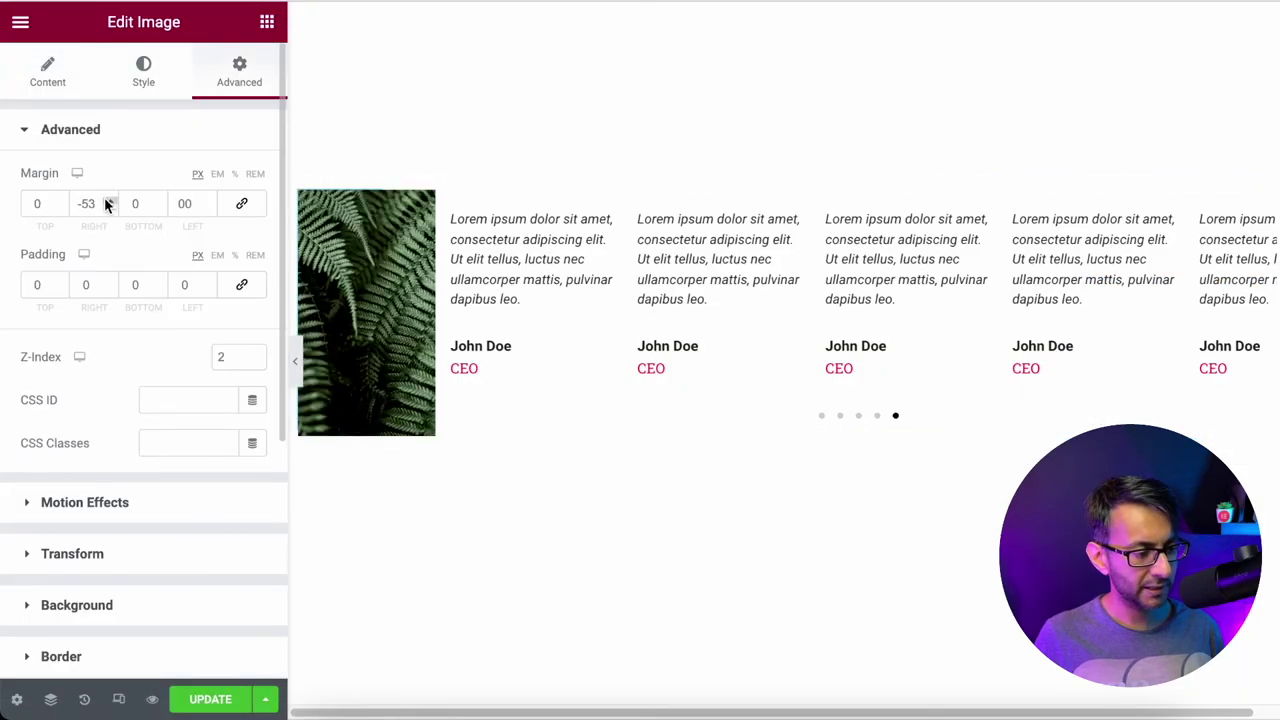
drag(106, 206, 106, 206)
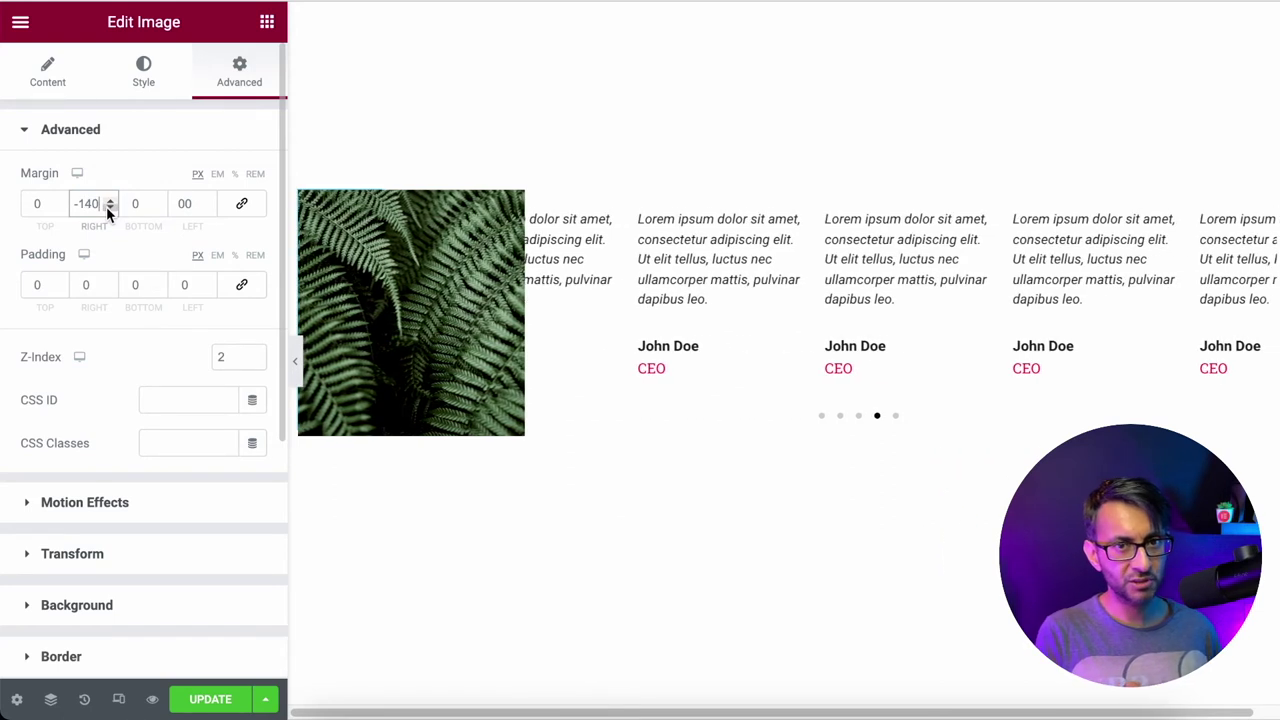
Step: Replace the fern with the plain white screenshot image and preview the page
click(143, 92)
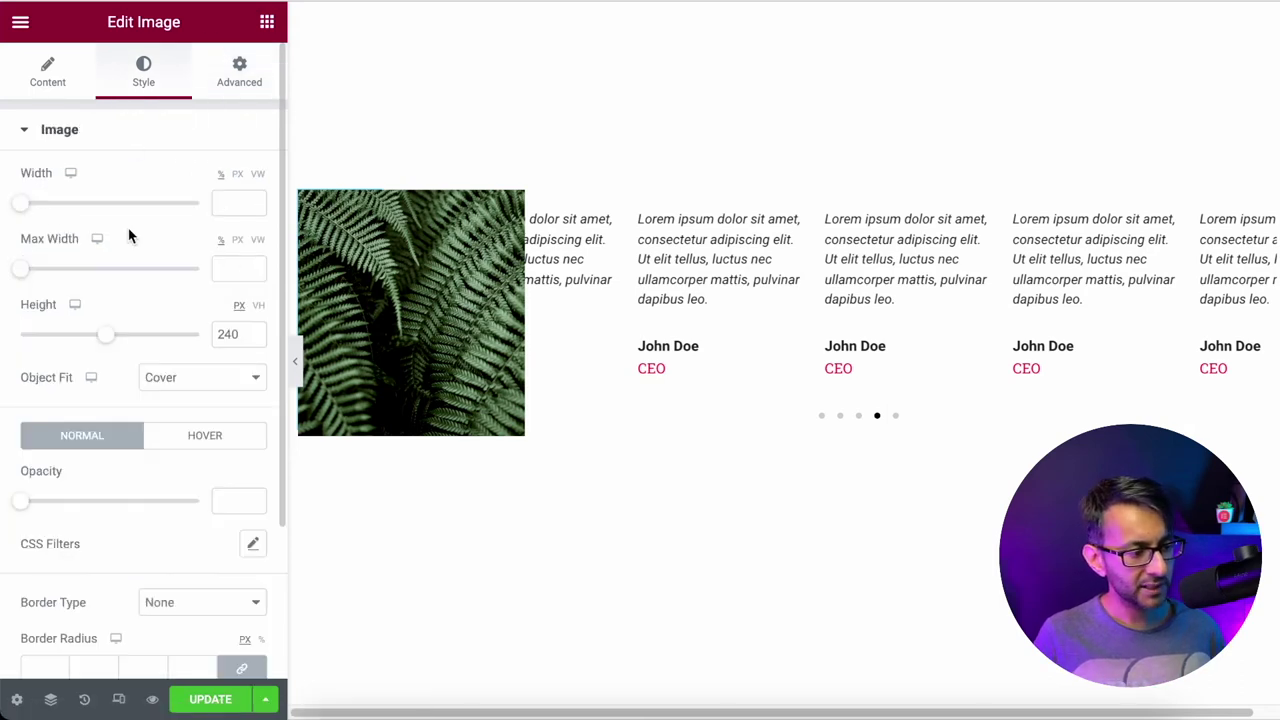
click(38, 88)
click(97, 217)
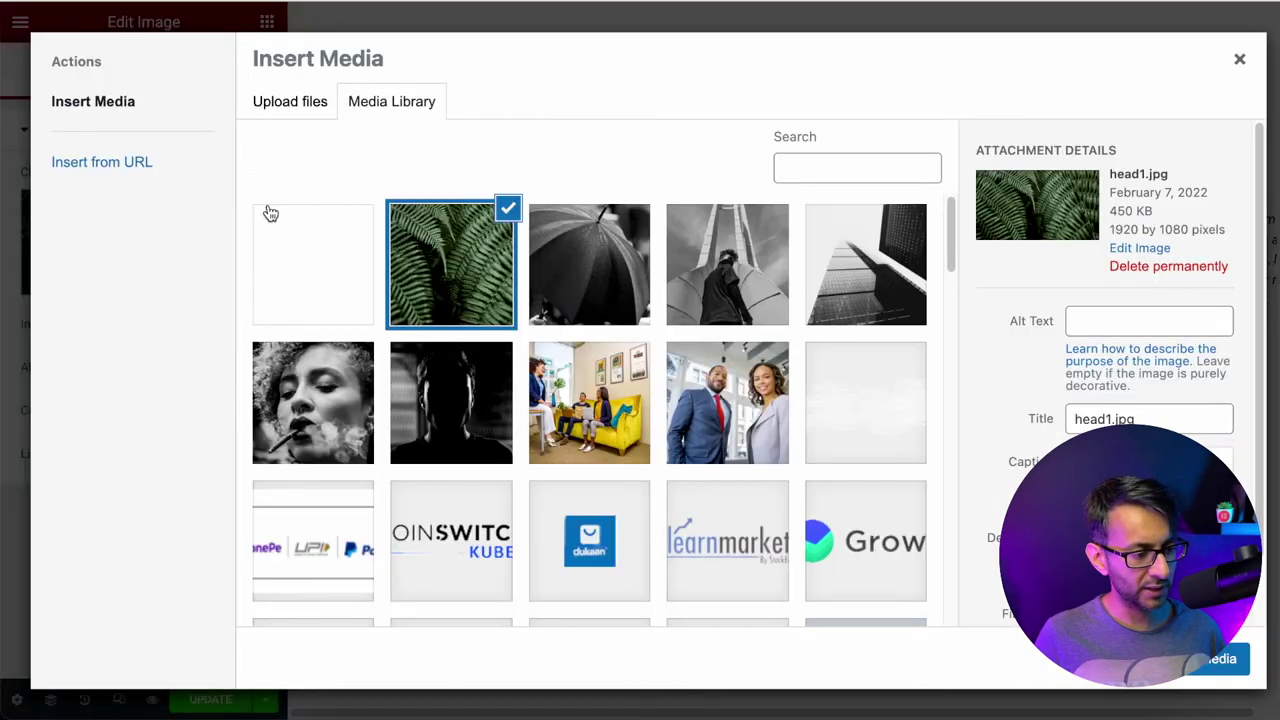
click(297, 244)
click(1196, 664)
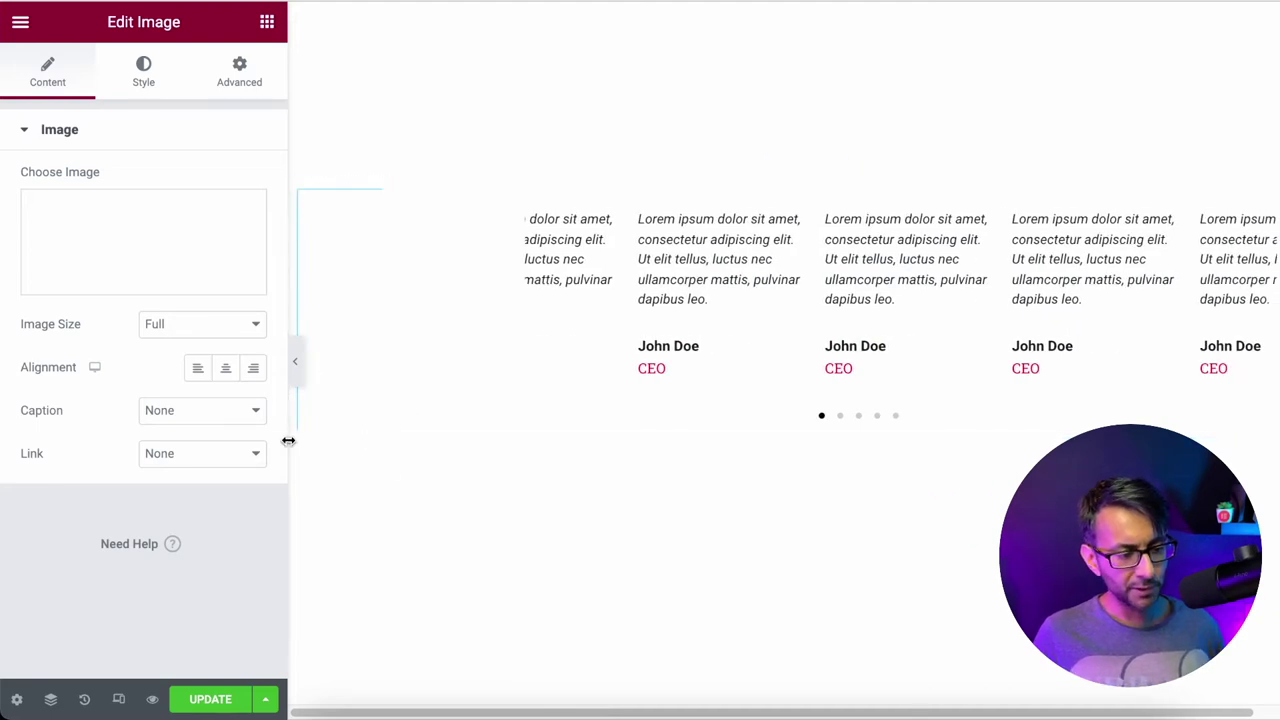
click(294, 361)
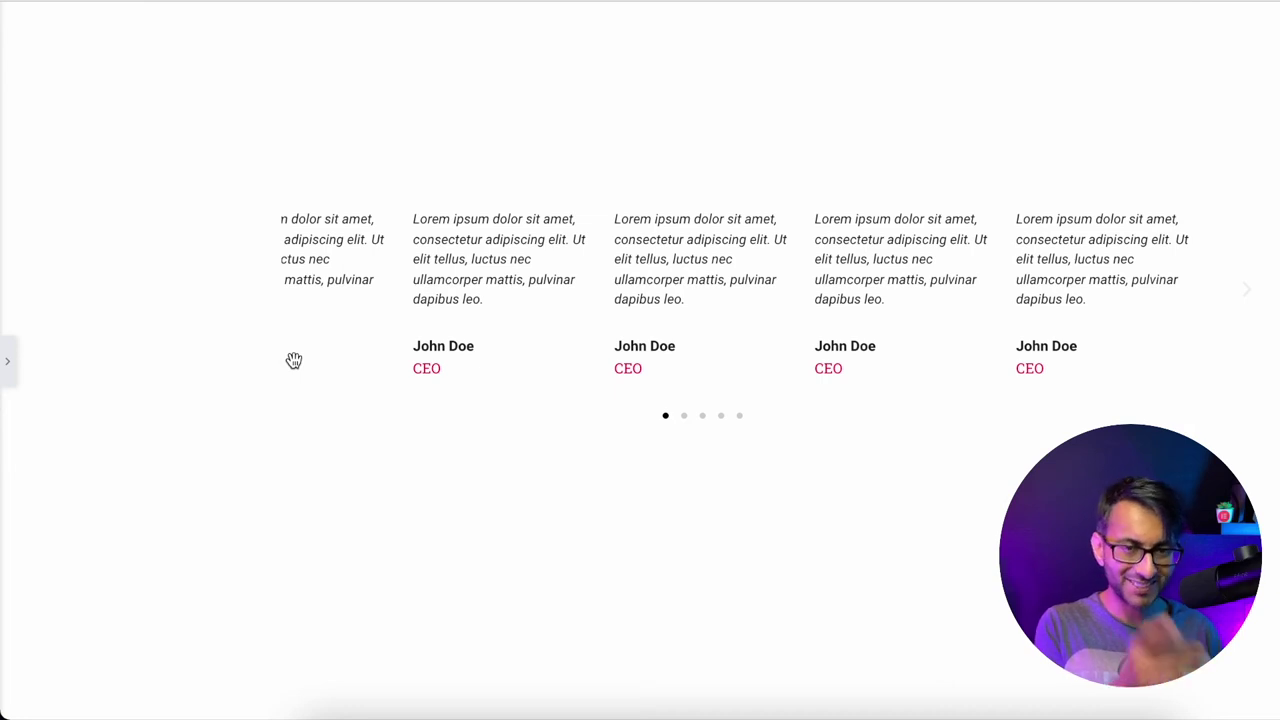
click(7, 362)
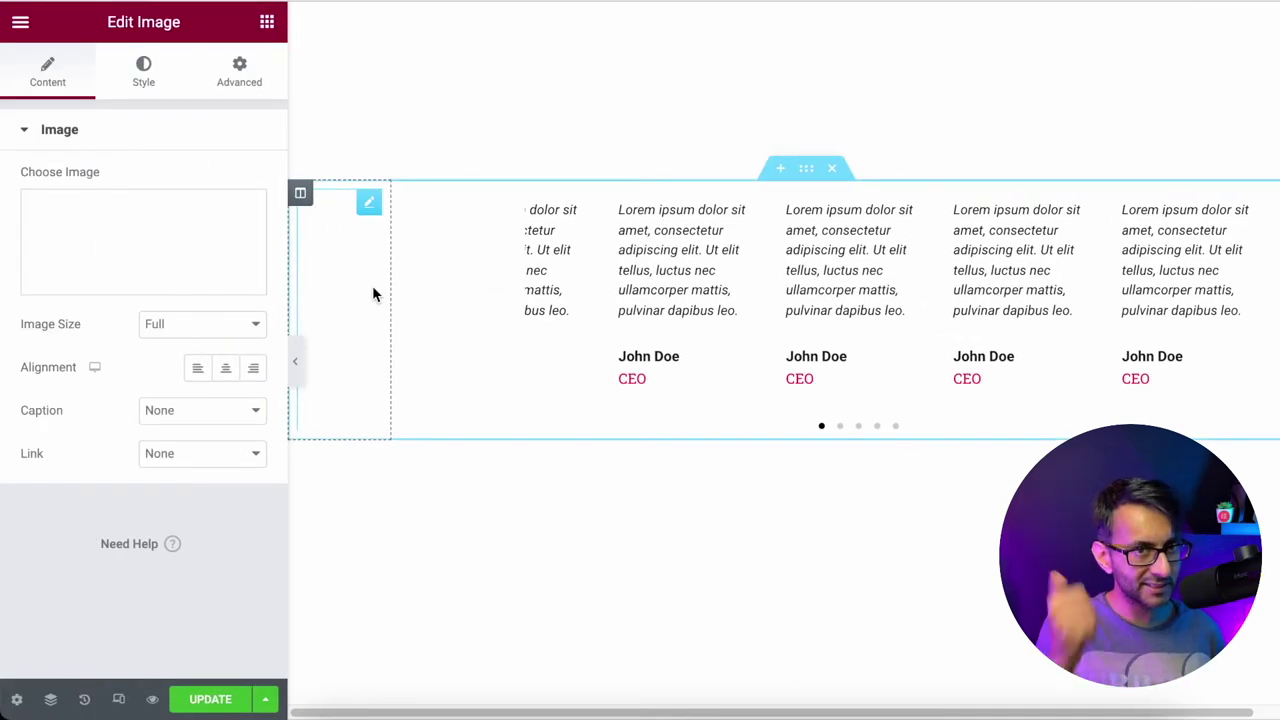
Step: Duplicate the side column and move the copy to the carousel's right side
right_click(297, 194)
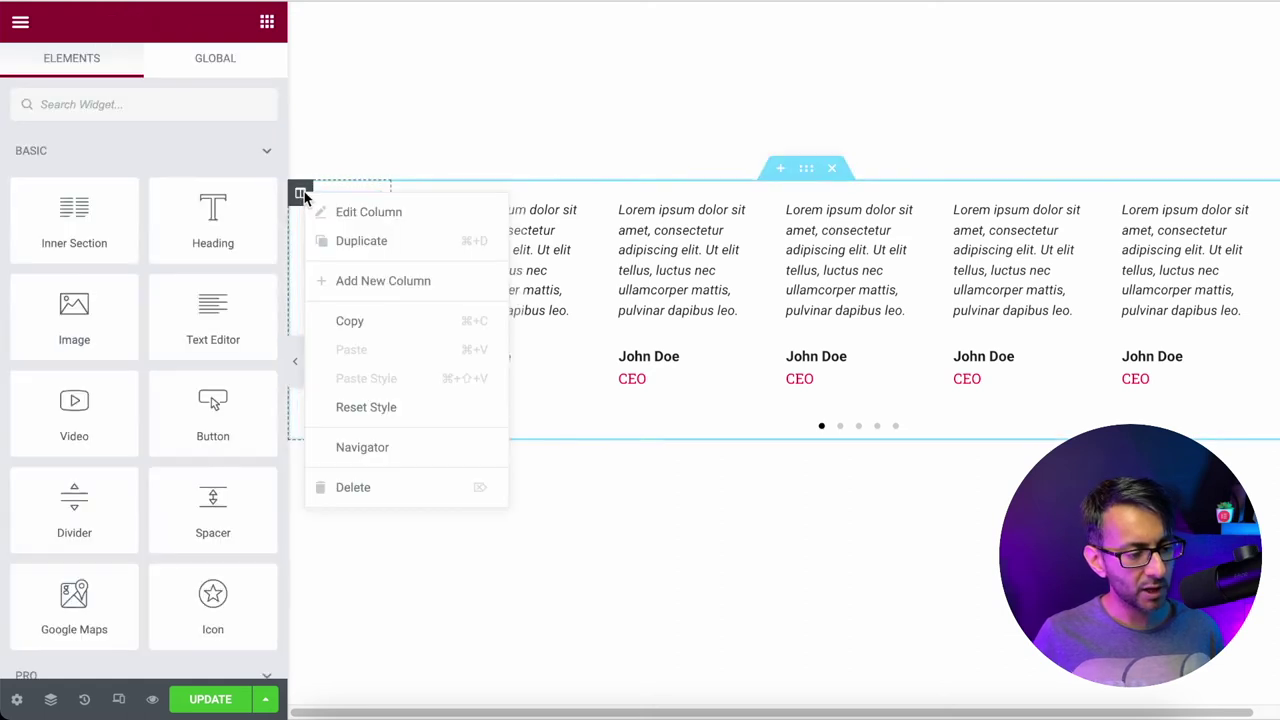
click(350, 242)
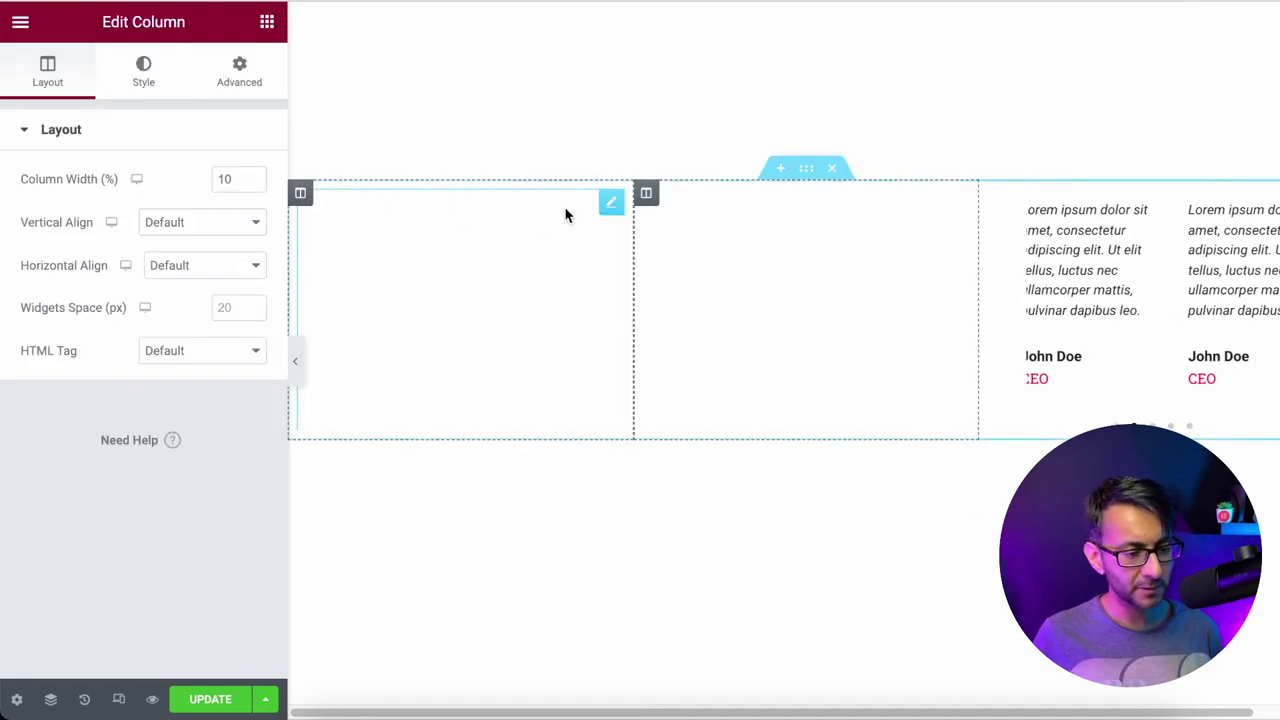
drag(646, 194, 1120, 254)
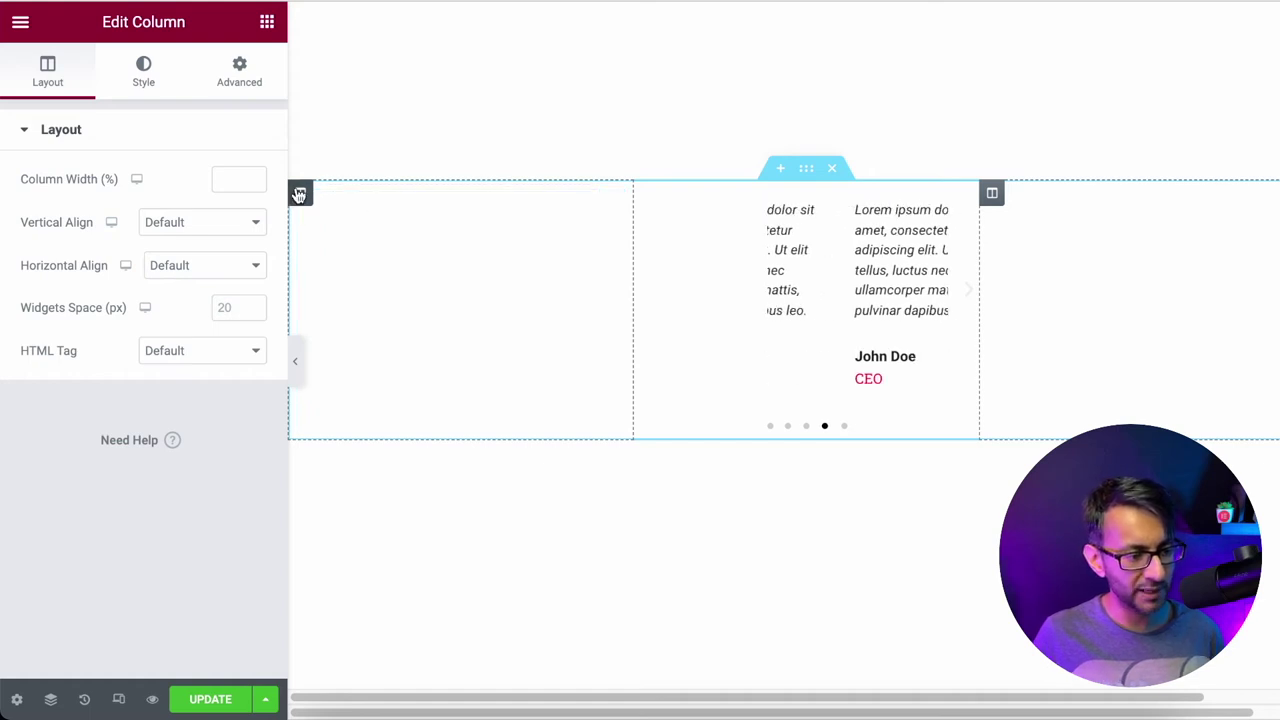
Step: Set the left and right columns to 10% width, then select the right column's image
click(213, 178)
text(10)
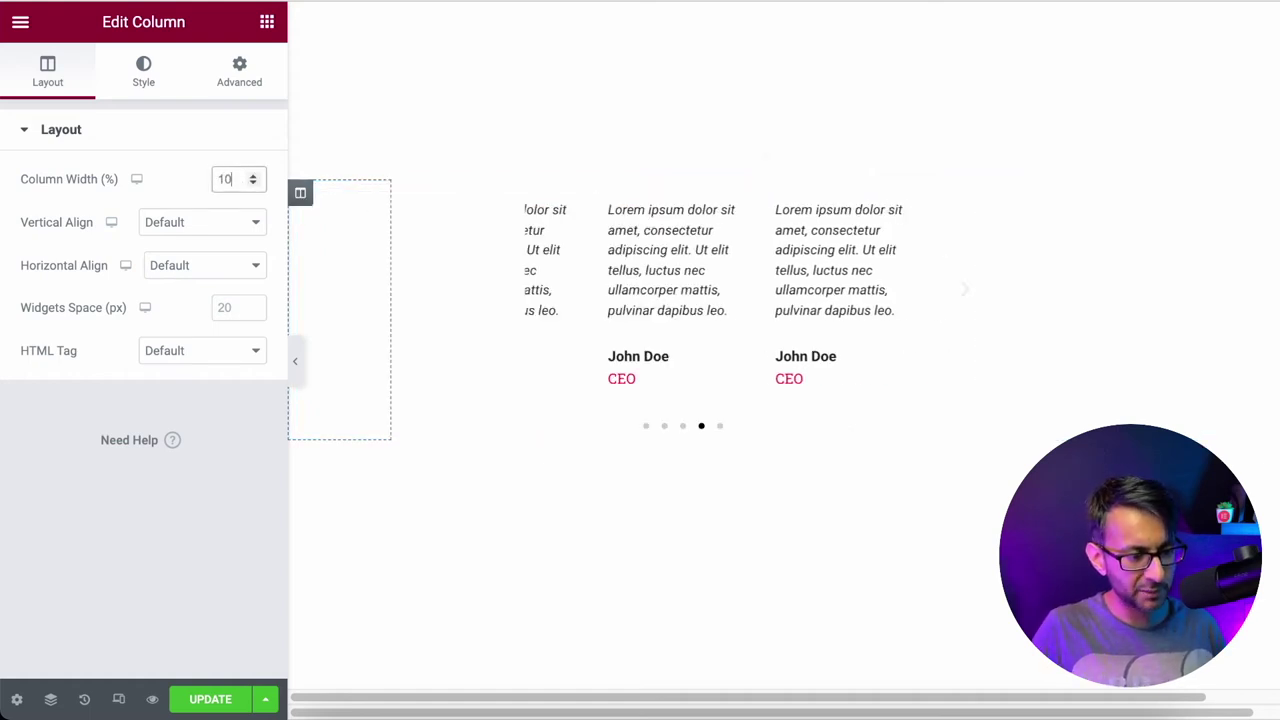
click(988, 192)
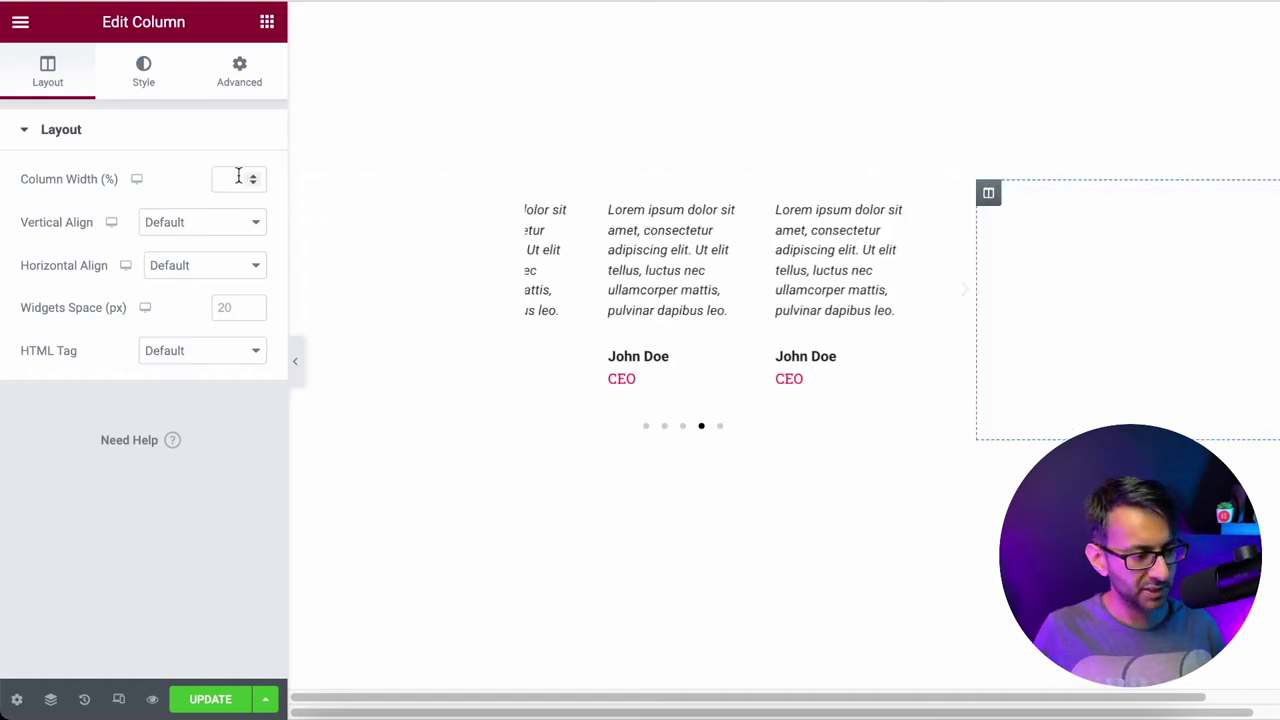
click(239, 177)
text(10)
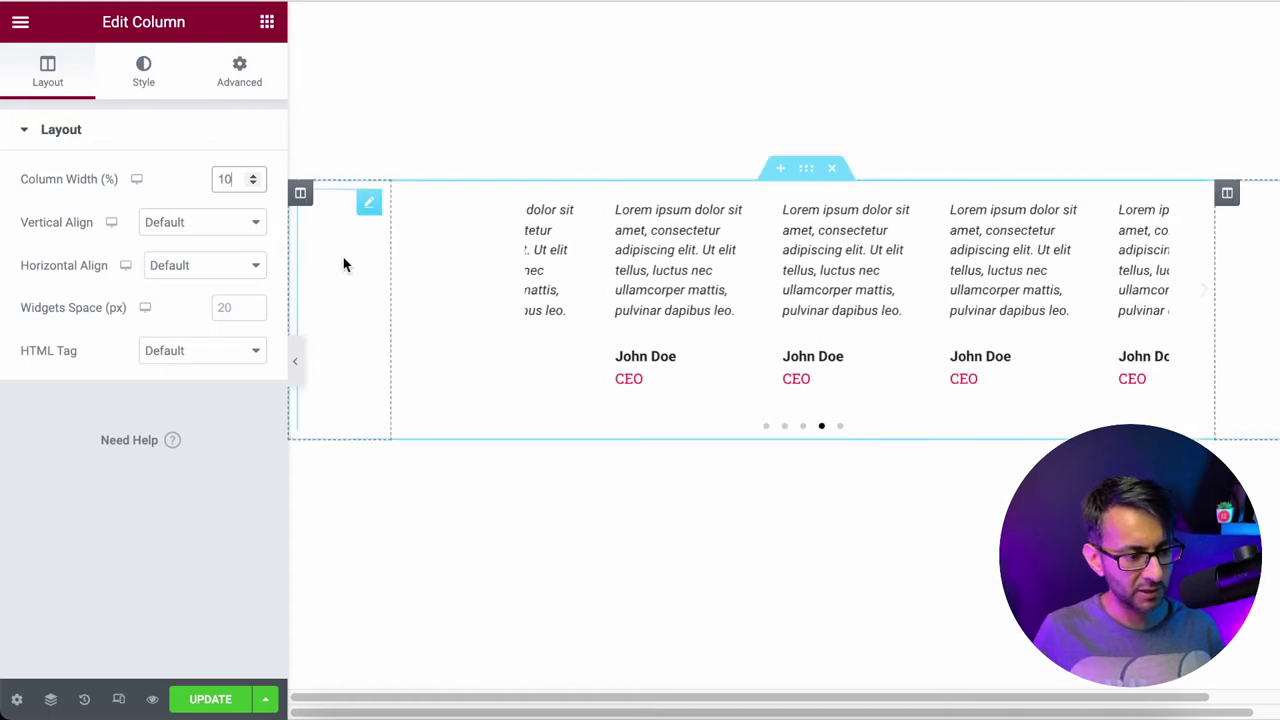
click(405, 193)
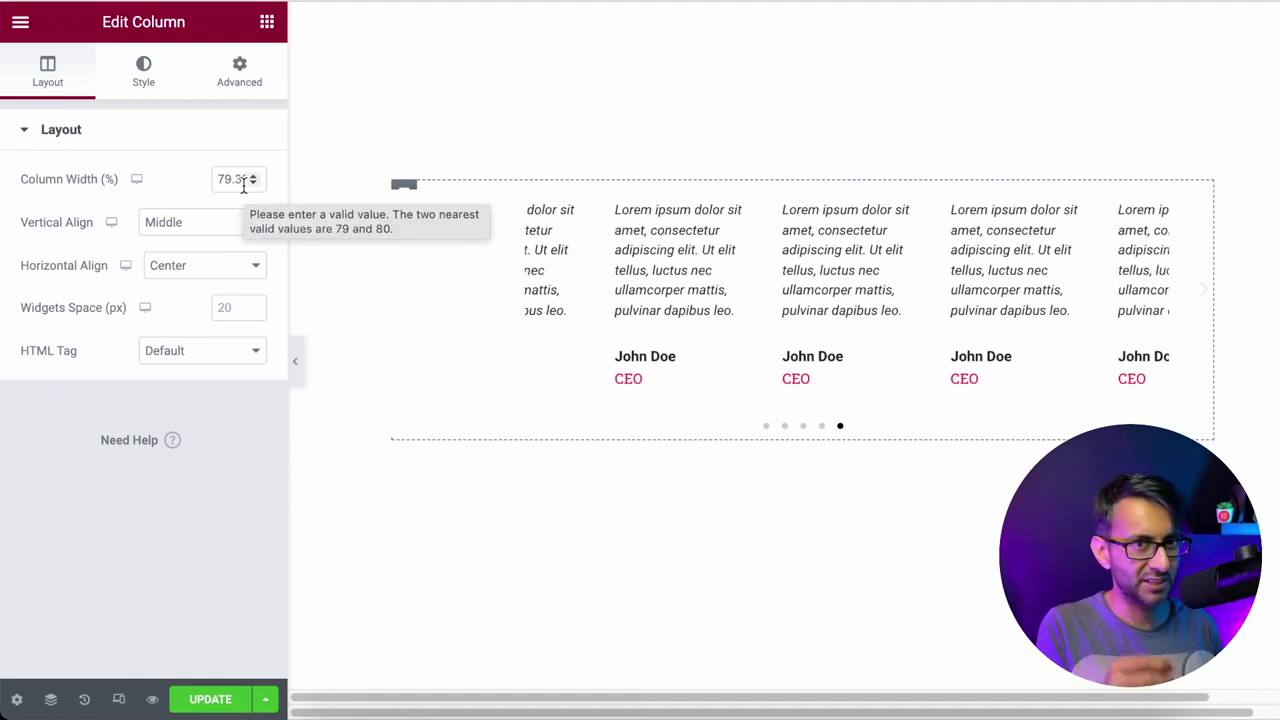
click(1254, 268)
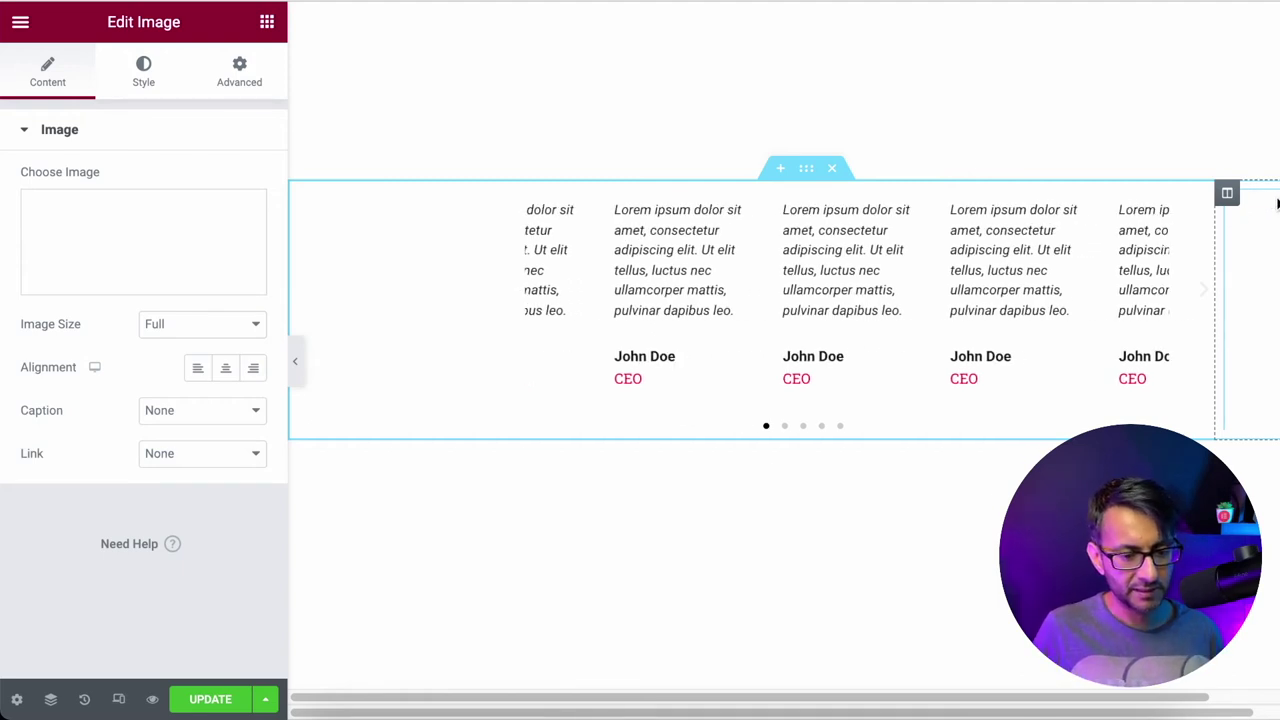
Step: Set the right image's right margin to 0 and left margin to -140, then preview
click(241, 76)
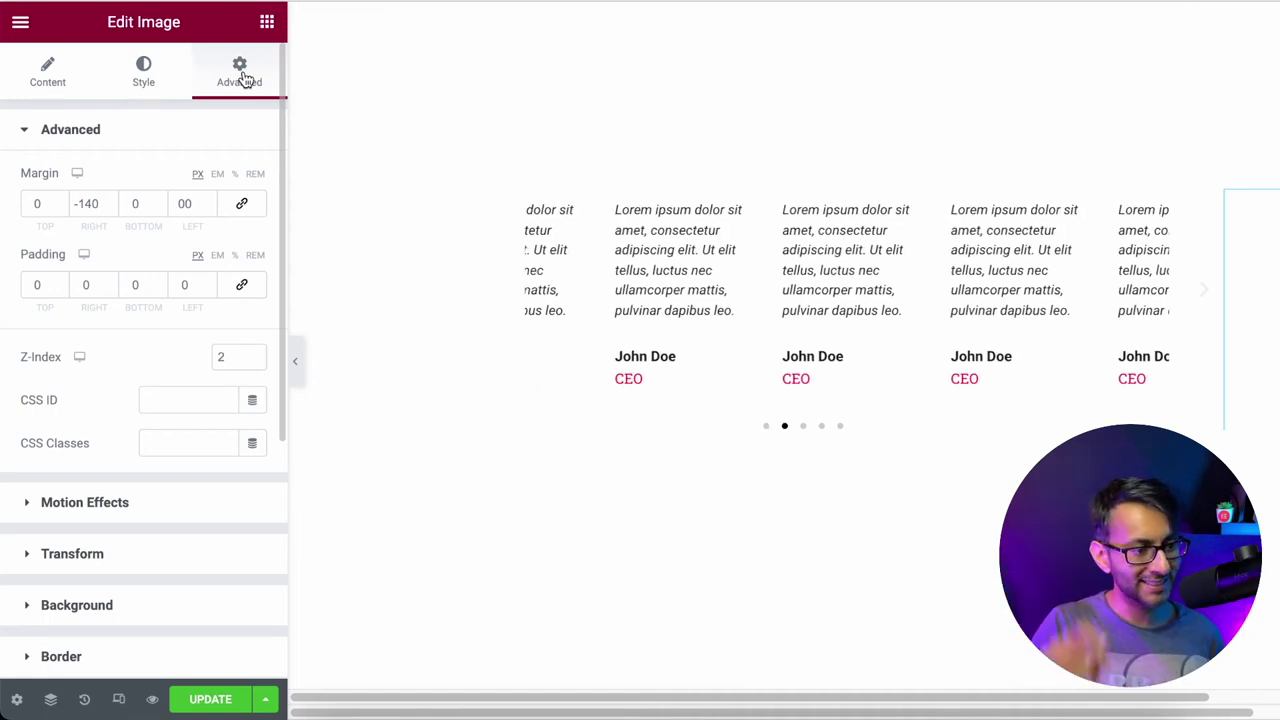
double_click(100, 205)
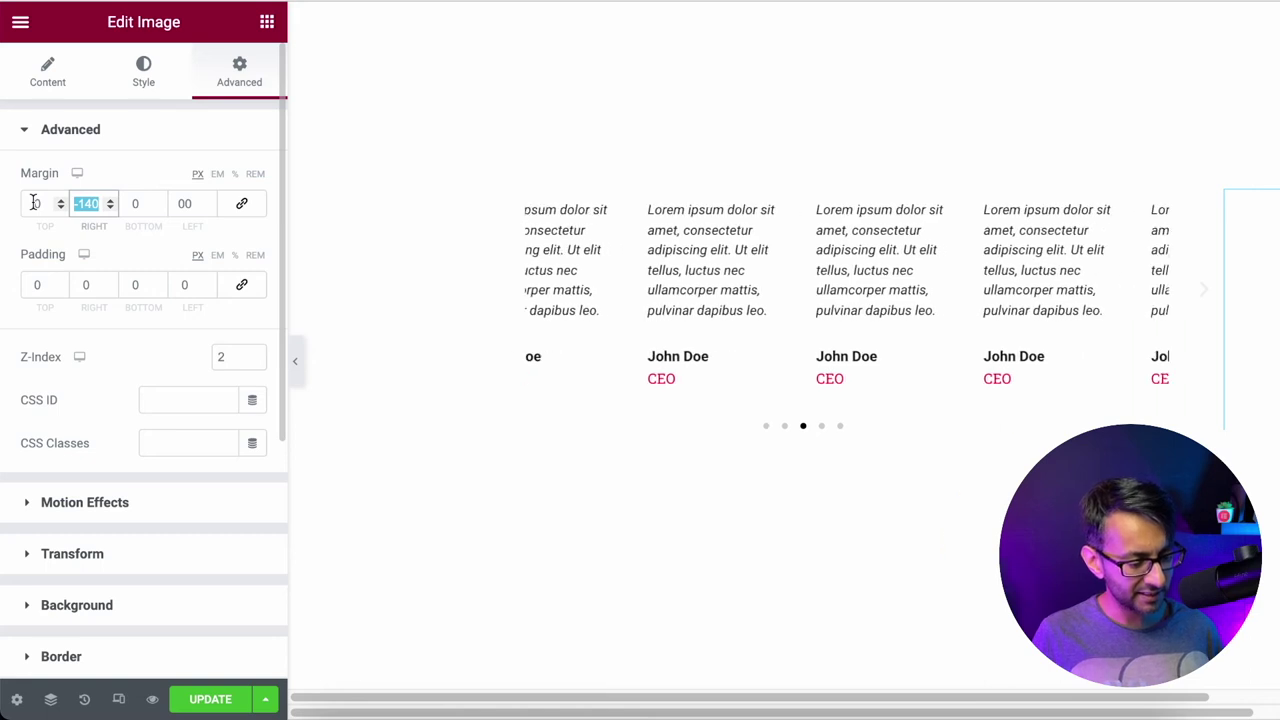
text(0)
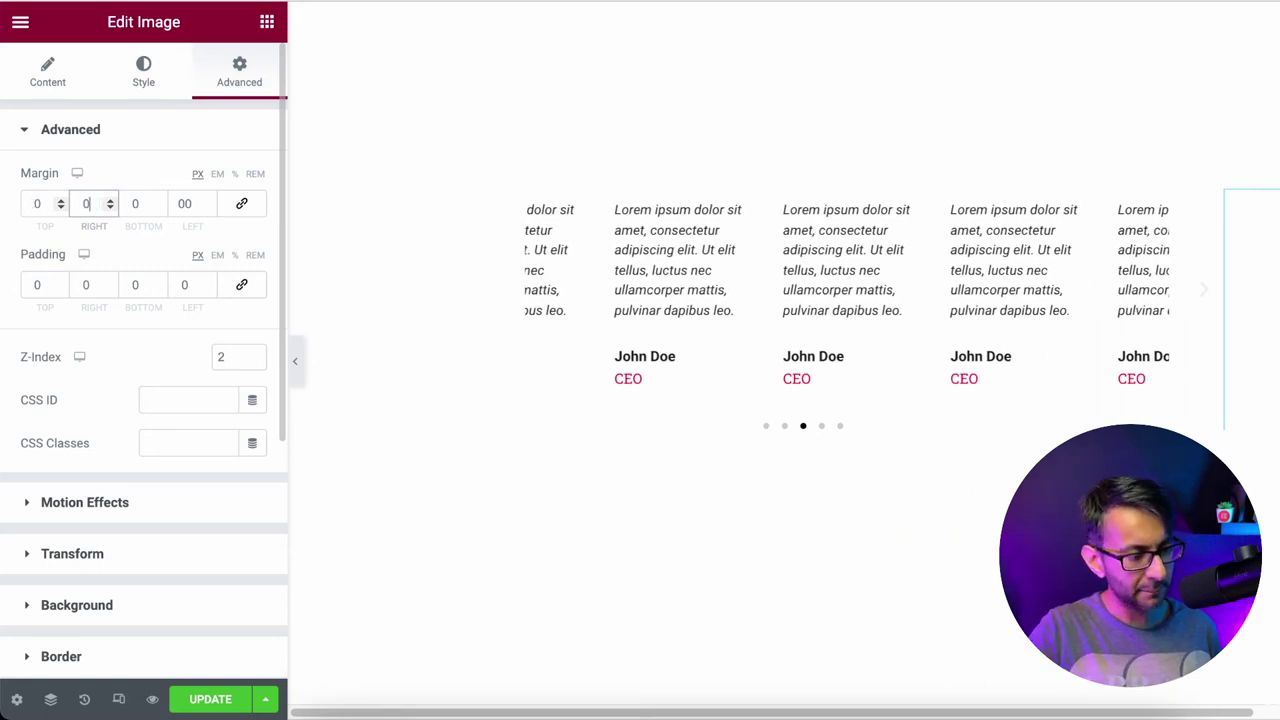
double_click(184, 203)
text(-140)
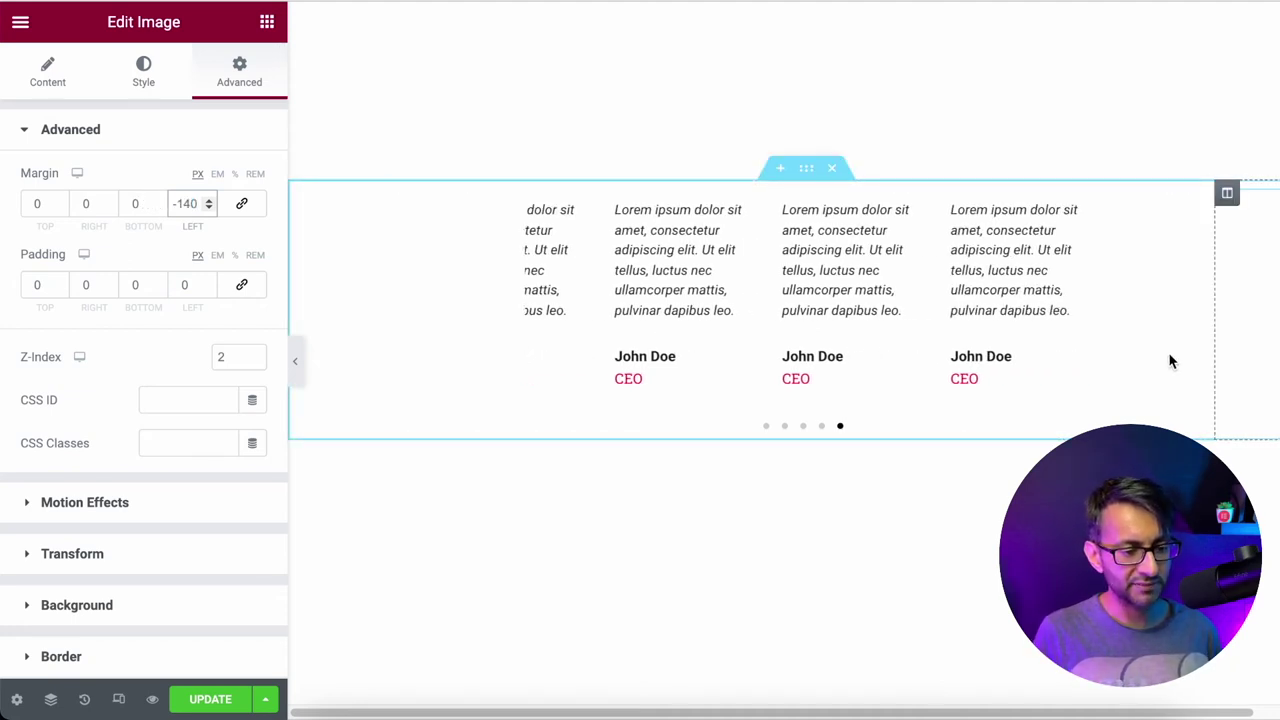
click(300, 376)
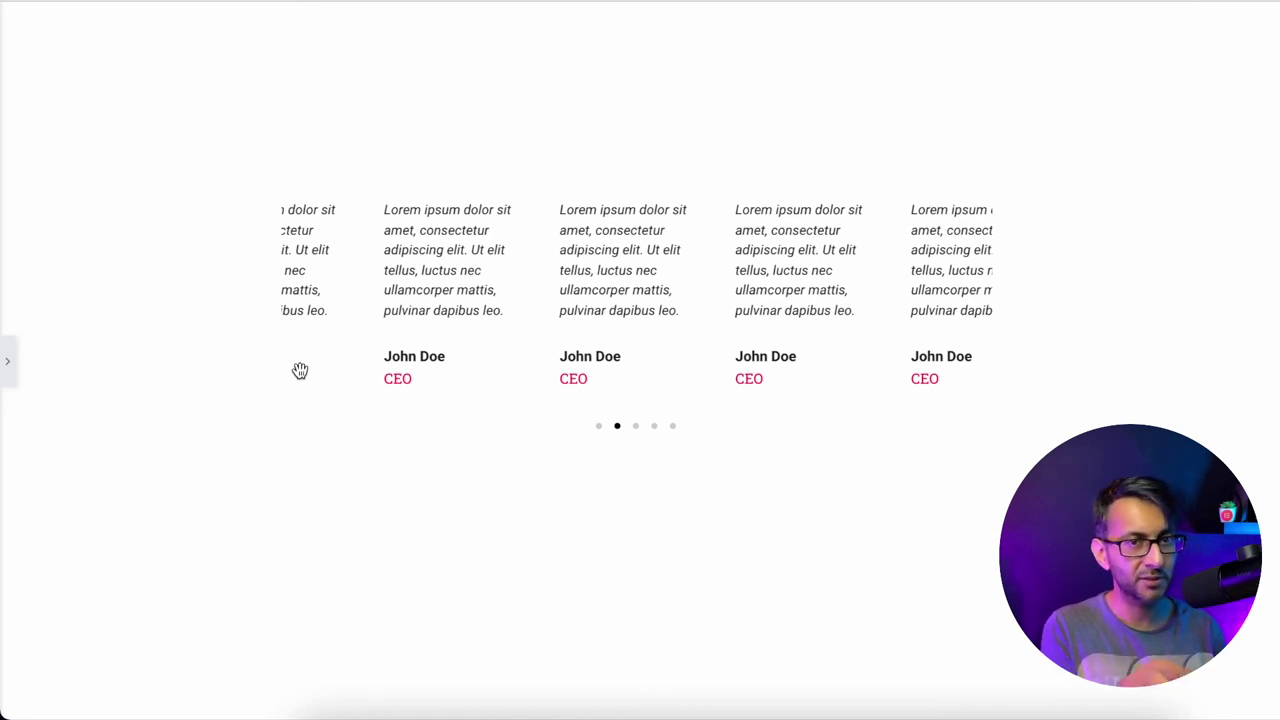
Step: Set the Testimonial Carousel's alignment to center and preview the result
click(8, 367)
click(877, 221)
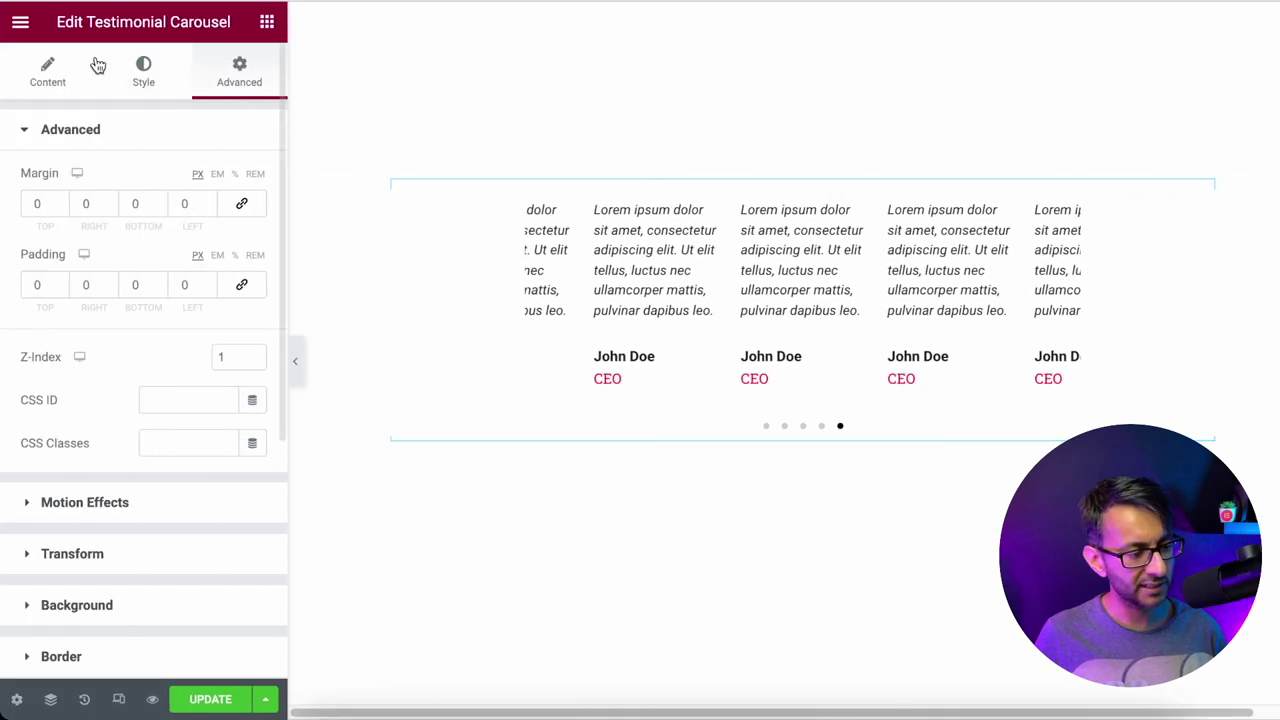
click(25, 63)
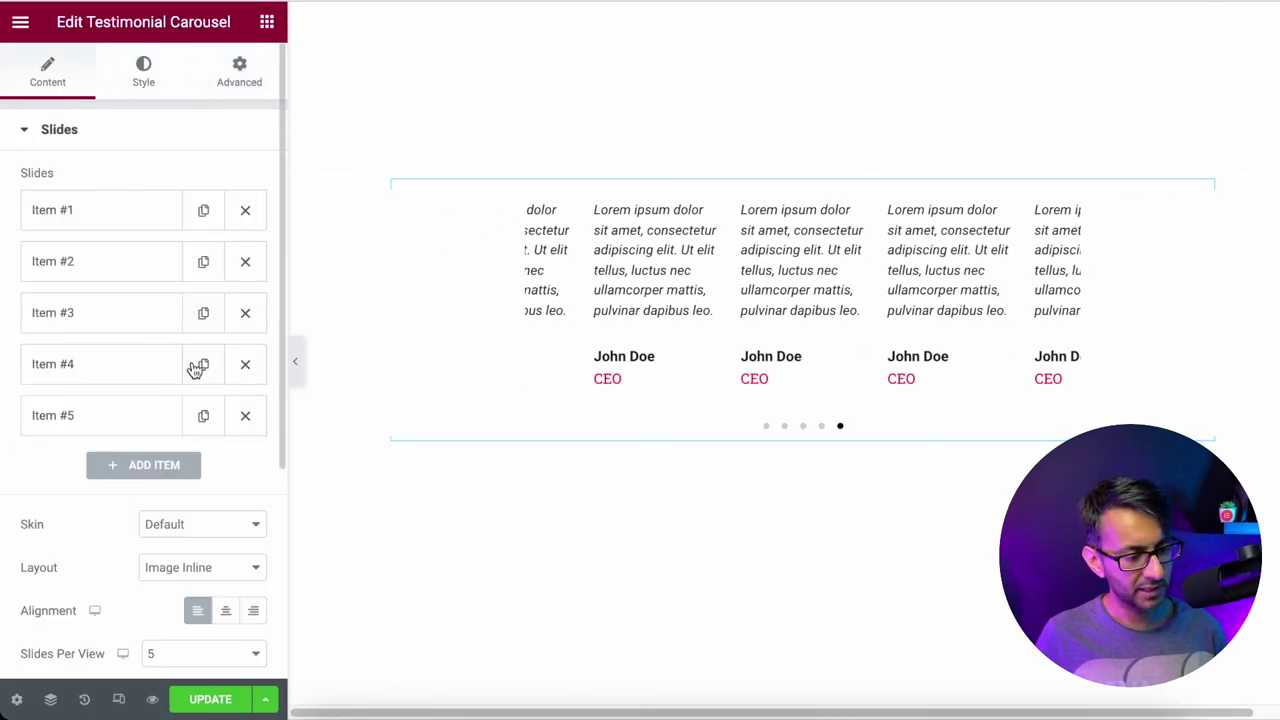
click(226, 610)
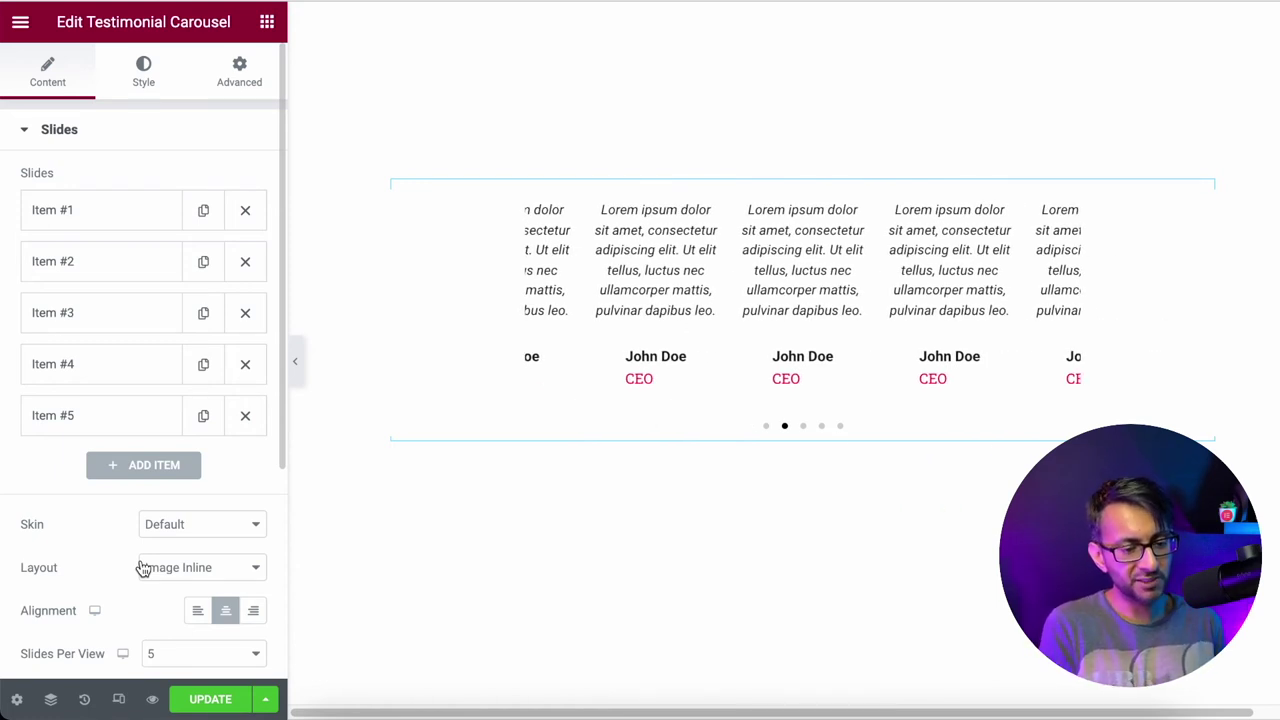
click(292, 361)
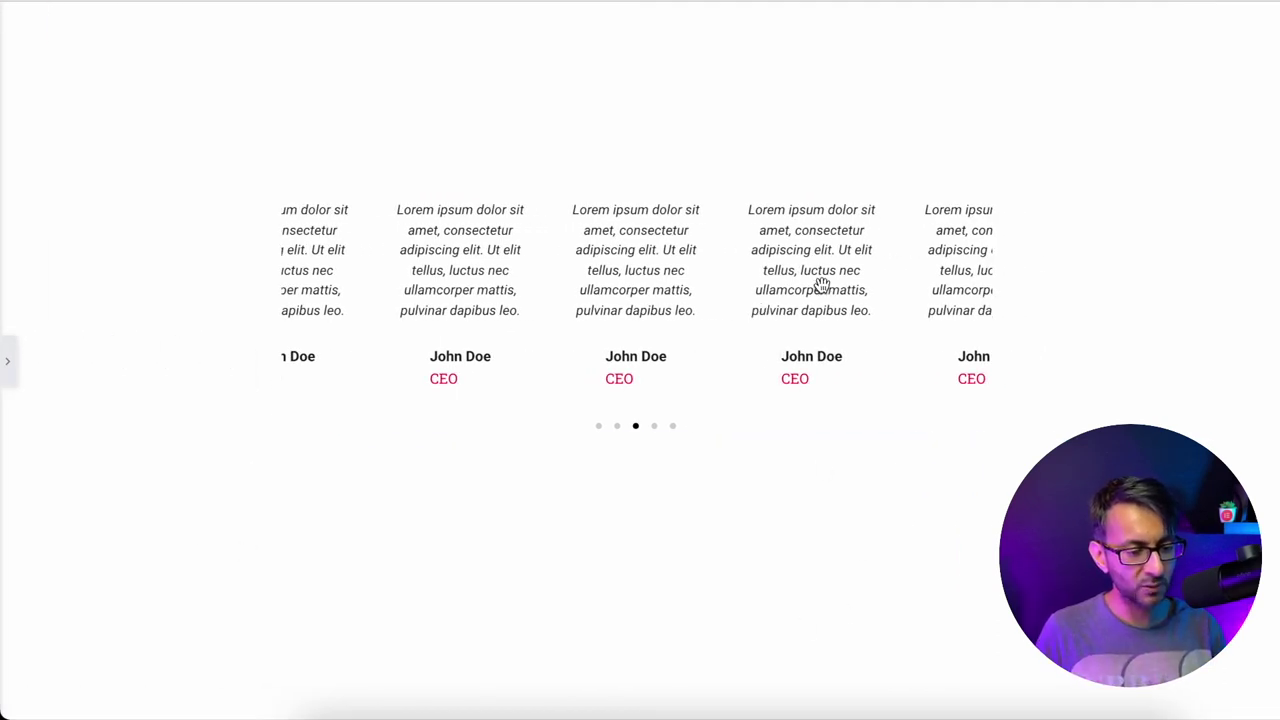
Step: Drag the carousel slides left and right in preview, then reopen the editor panel
drag(820, 289, 569, 289)
drag(735, 310, 763, 297)
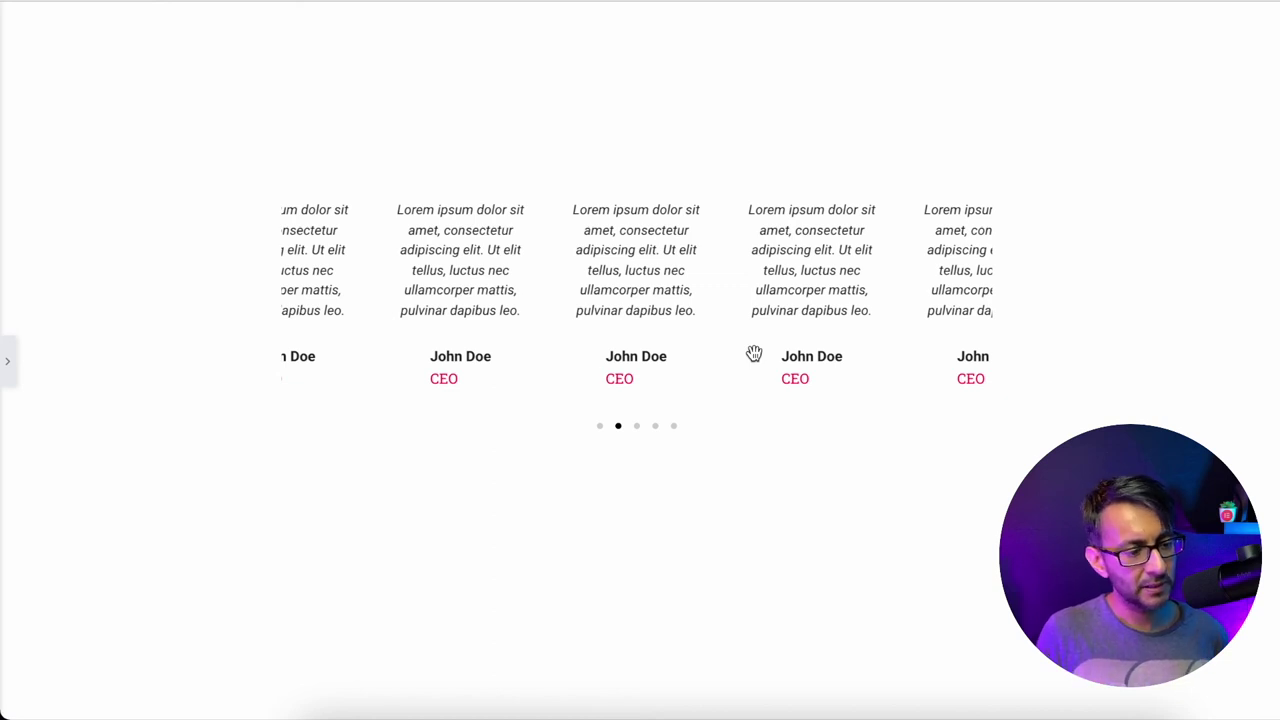
click(6, 360)
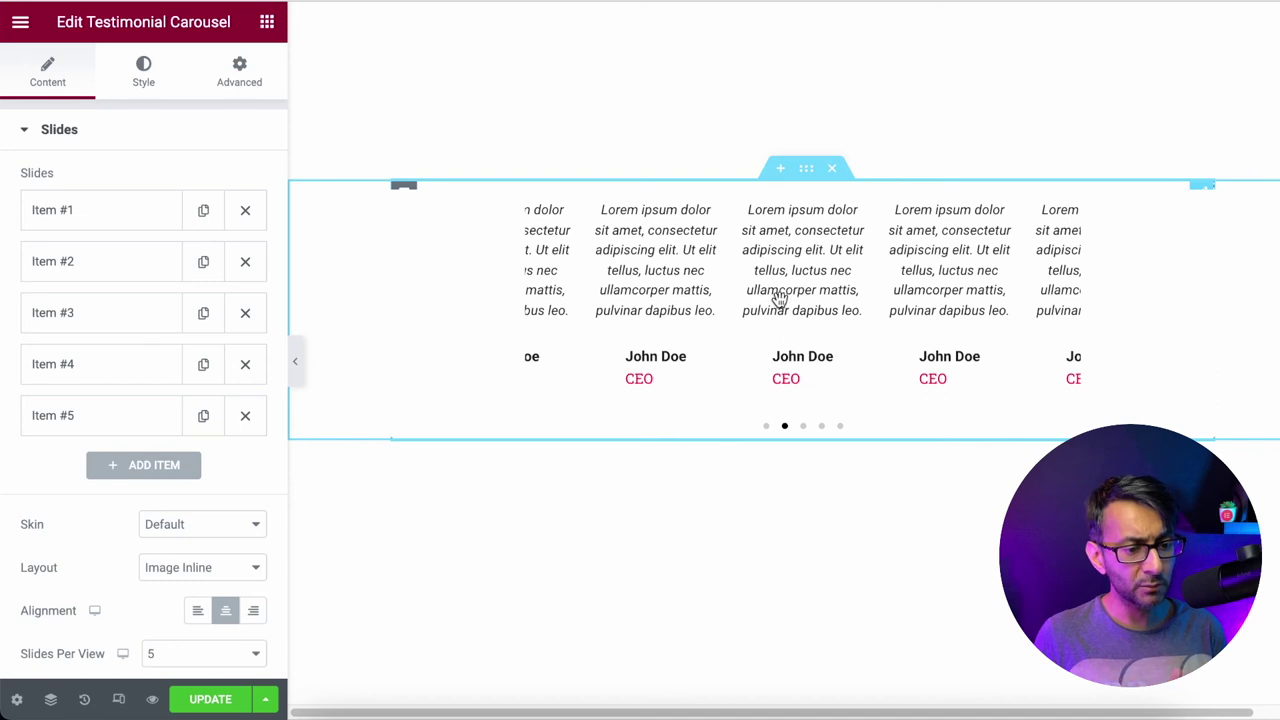
Step: Switch on Hide On Mobile in the left column's Advanced > Responsive settings
scroll(80, 467, down, 3)
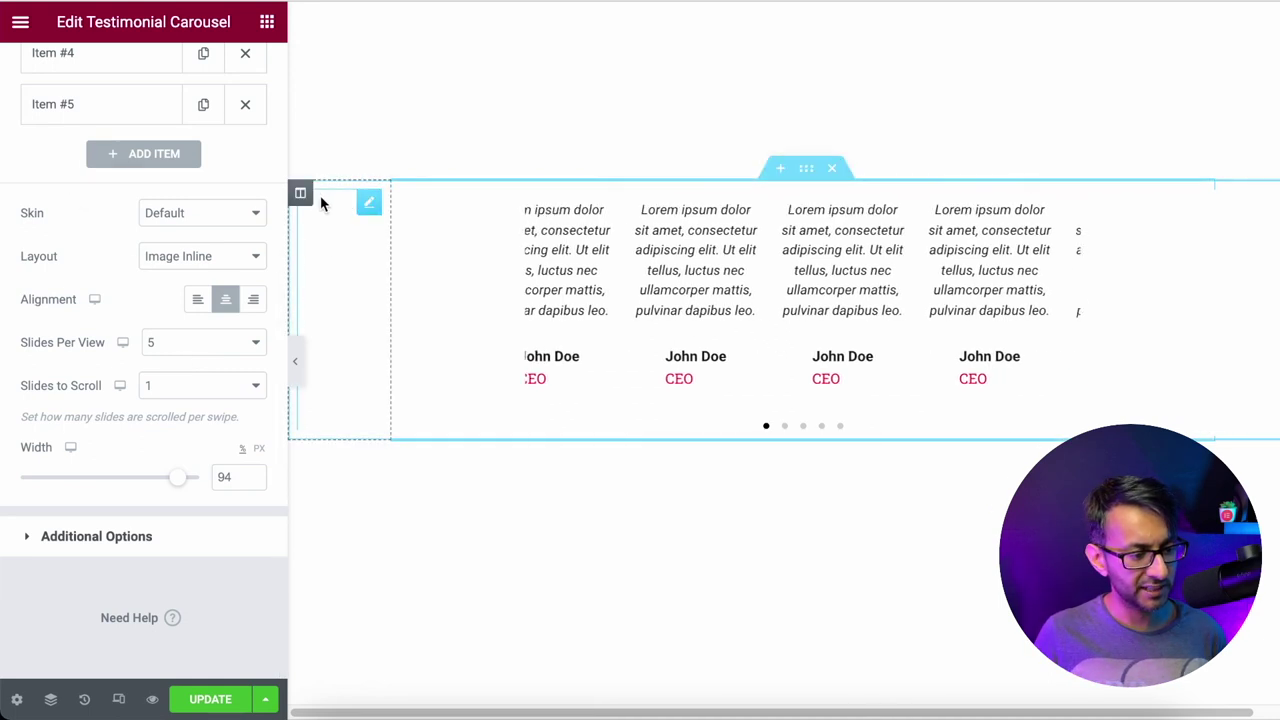
click(301, 195)
click(215, 82)
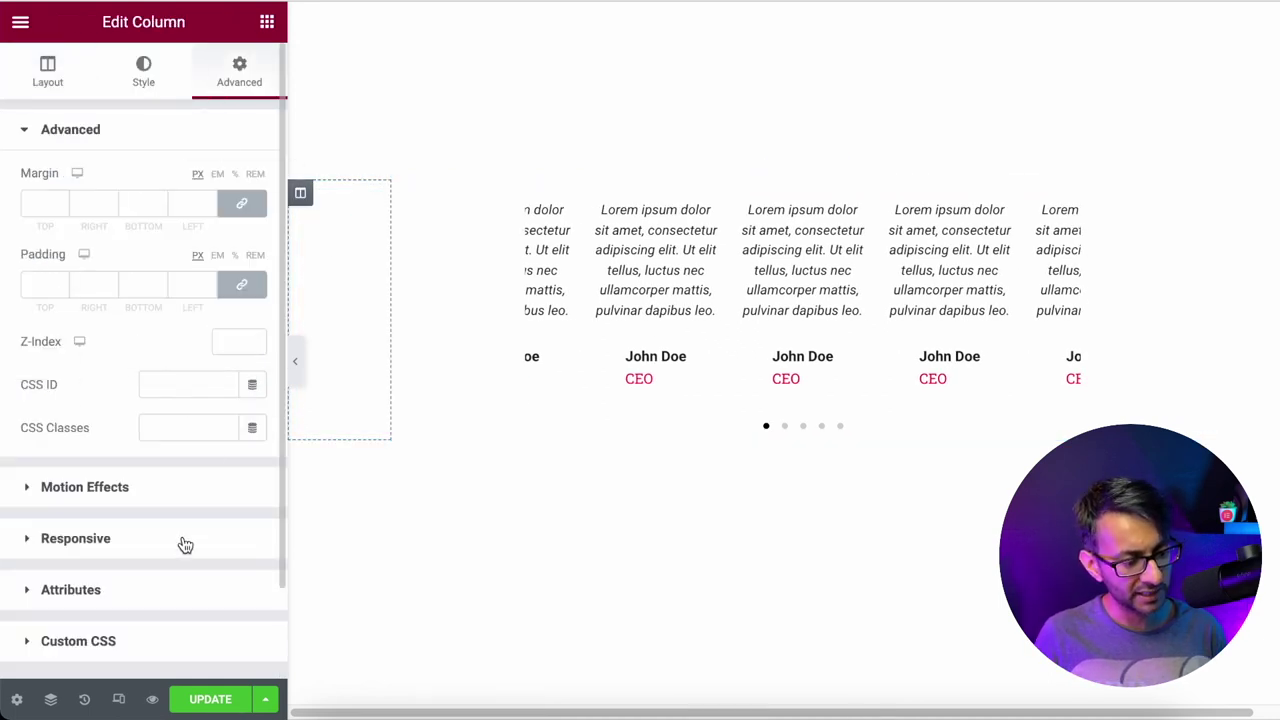
click(185, 542)
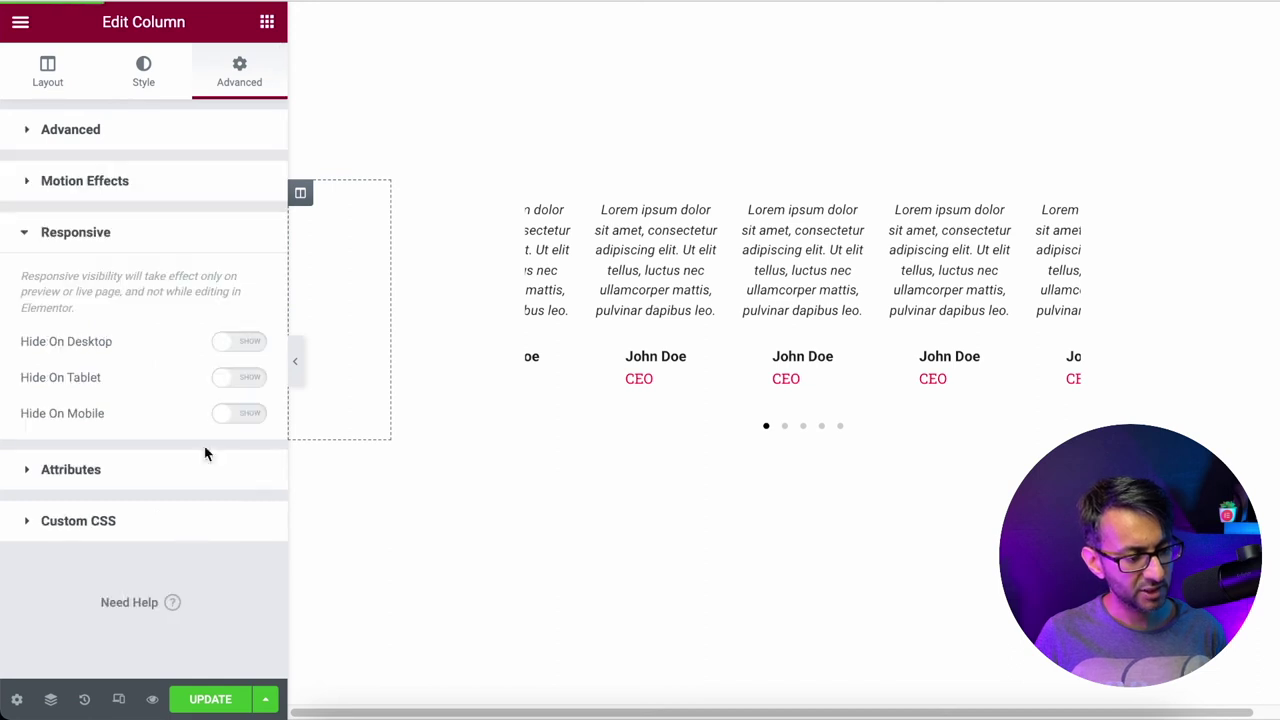
click(252, 415)
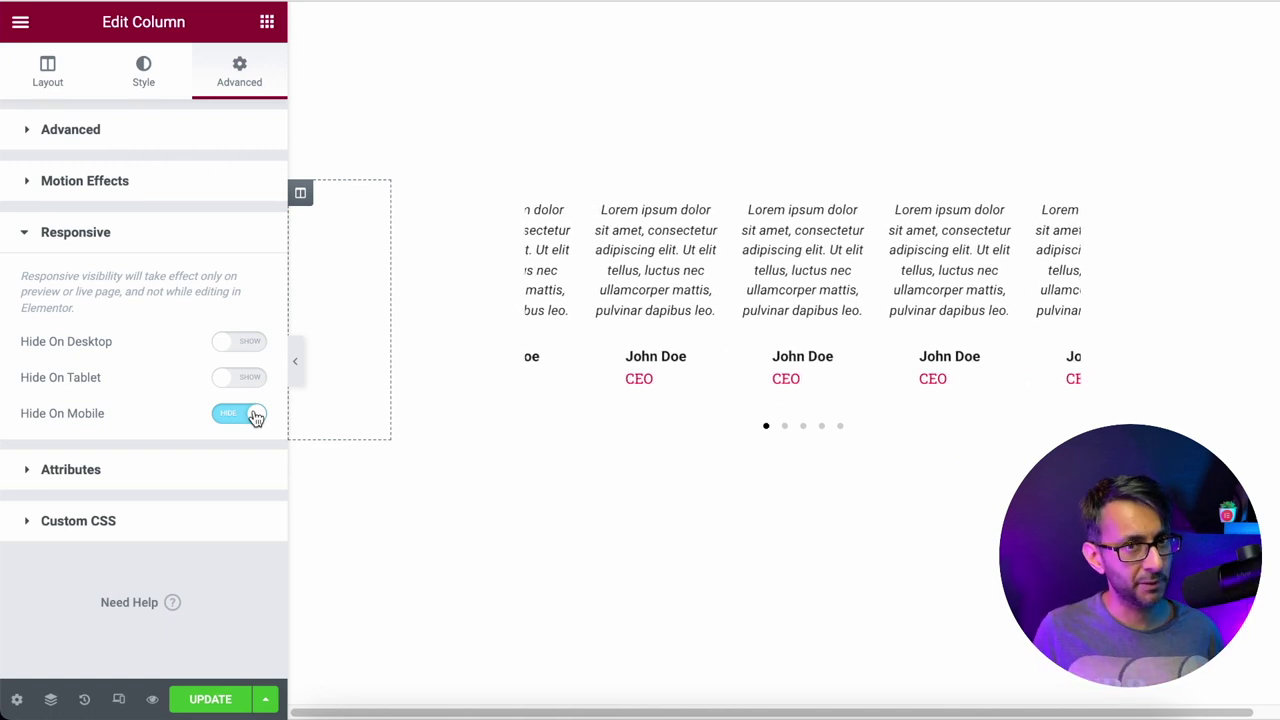
Step: Collapse the editor sidebar to preview the testimonial carousel at full width
click(295, 362)
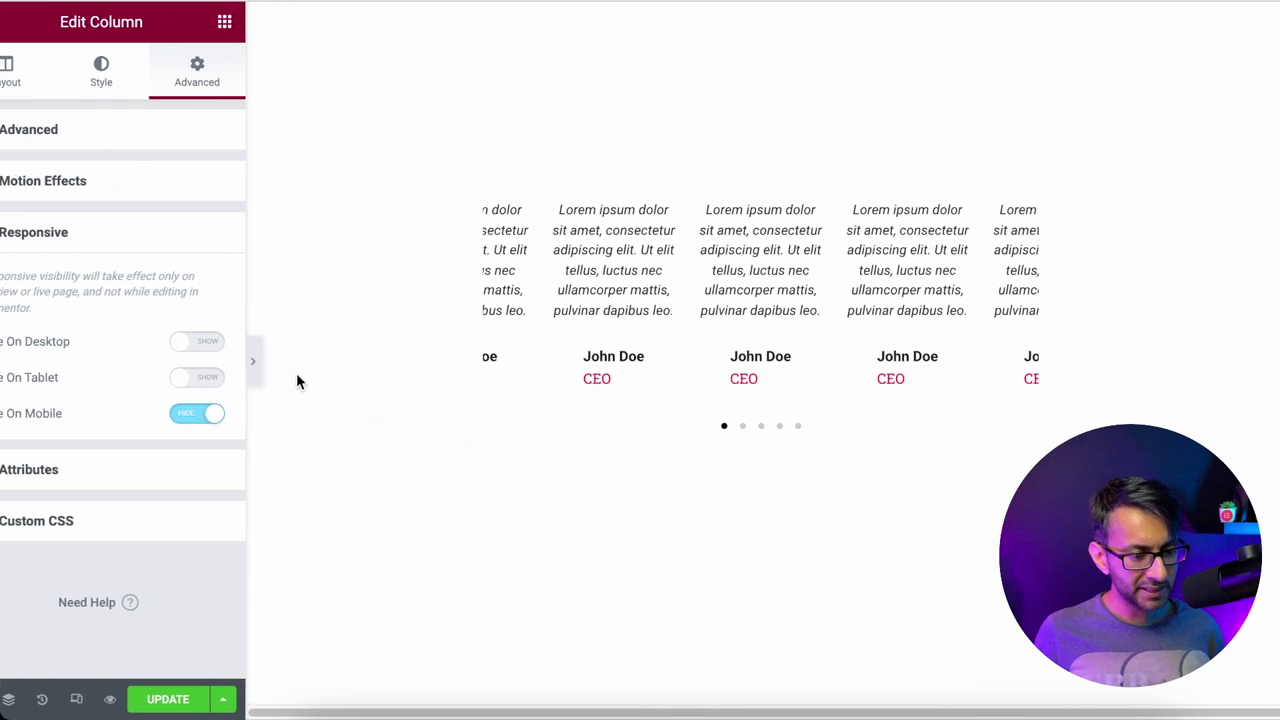